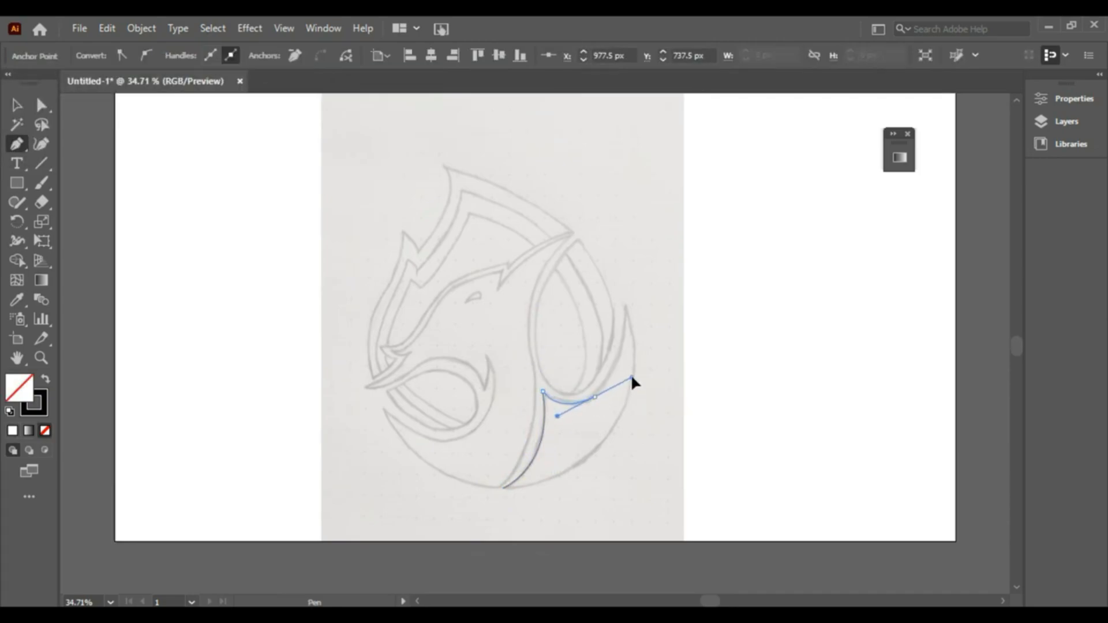
# Trace the sketch's lower-right crescent with the Pen tool, through its pointed upper tip, and close the path at the bottom point.
pyautogui.moveTo(631, 378); pyautogui.dragTo(620, 383)
pyautogui.click(595, 397)
pyautogui.moveTo(626, 305); pyautogui.dragTo(622, 261)
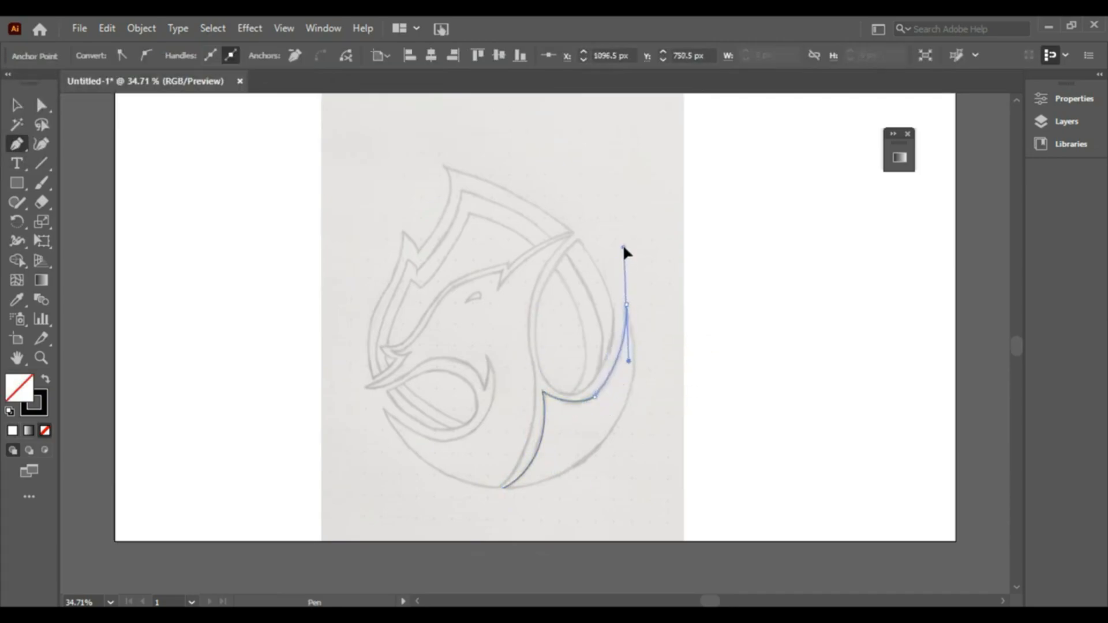
pyautogui.moveTo(504, 488); pyautogui.dragTo(332, 513)
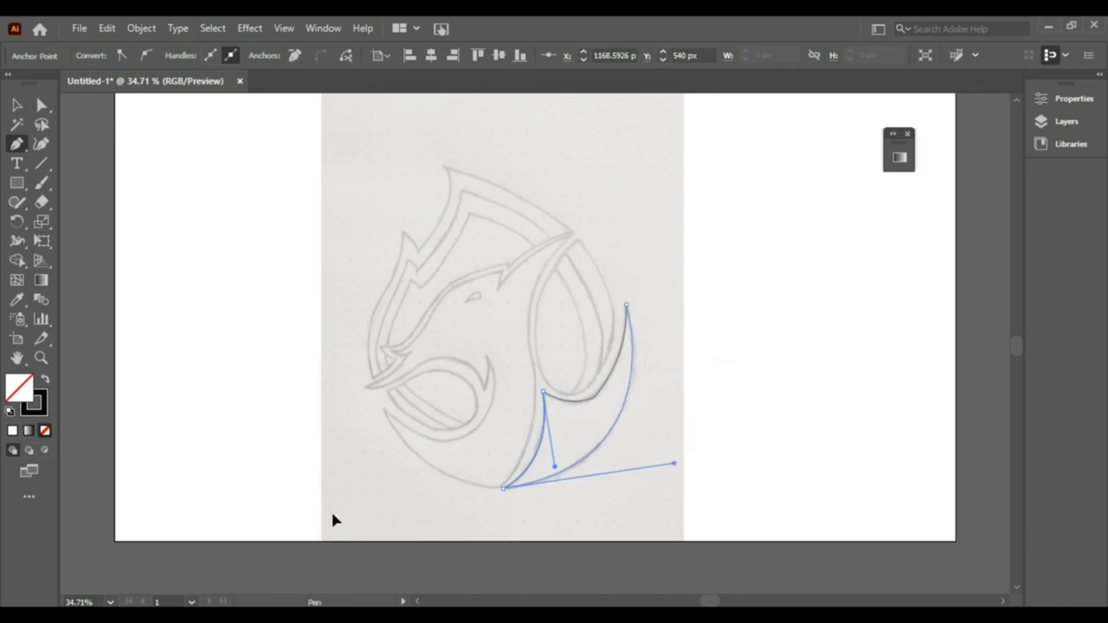
# Trace the bird's head outline from the lower-left tip along the bottom arc, up the neck to the upper-right tip and back to the brow notch.
pyautogui.click(384, 411)
pyautogui.moveTo(503, 488)
pyautogui.mouseDown()
pyautogui.moveTo(460, 502)
pyautogui.moveTo(565, 500)
pyautogui.moveTo(514, 498)
pyautogui.mouseUp()
pyautogui.moveTo(535, 370); pyautogui.dragTo(525, 285)
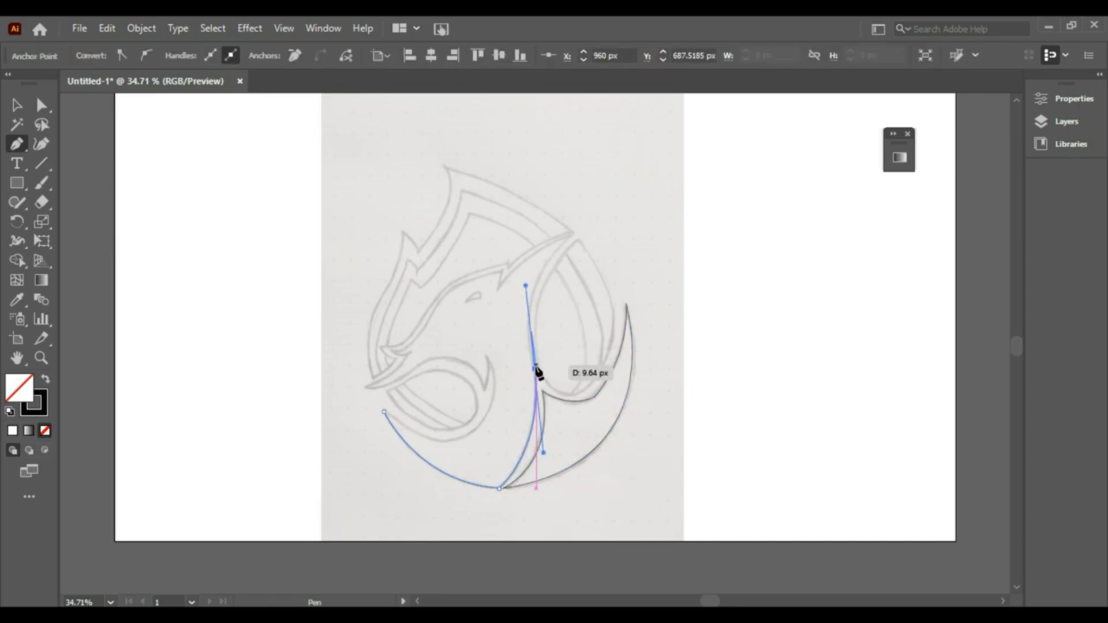
pyautogui.click(534, 370)
pyautogui.click(573, 234)
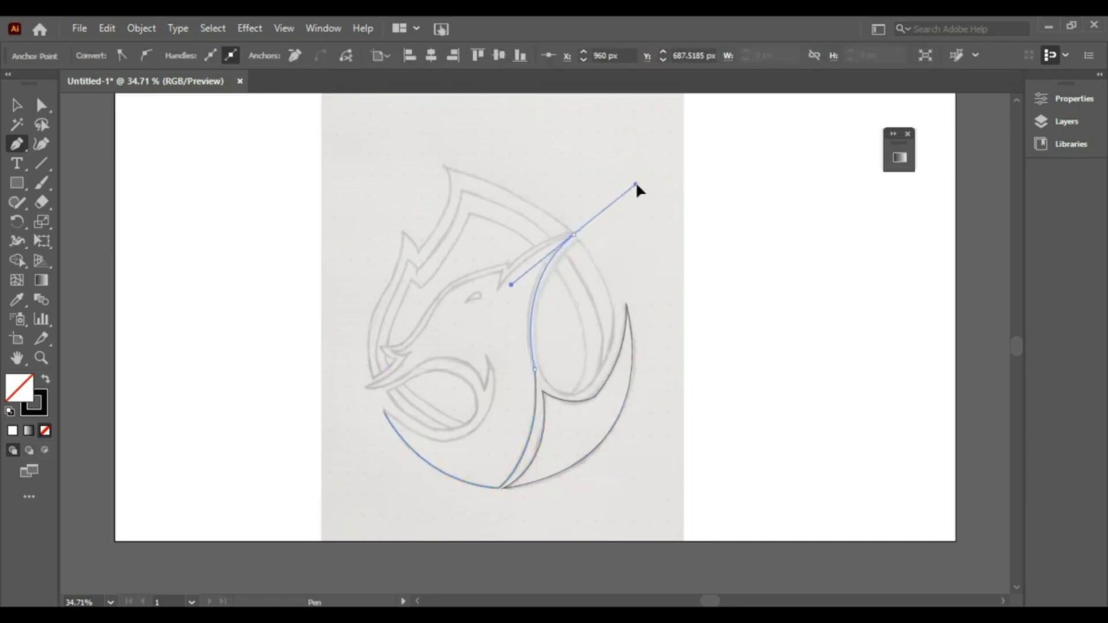
pyautogui.moveTo(636, 184); pyautogui.dragTo(635, 190)
pyautogui.click(573, 234)
pyautogui.click(498, 292)
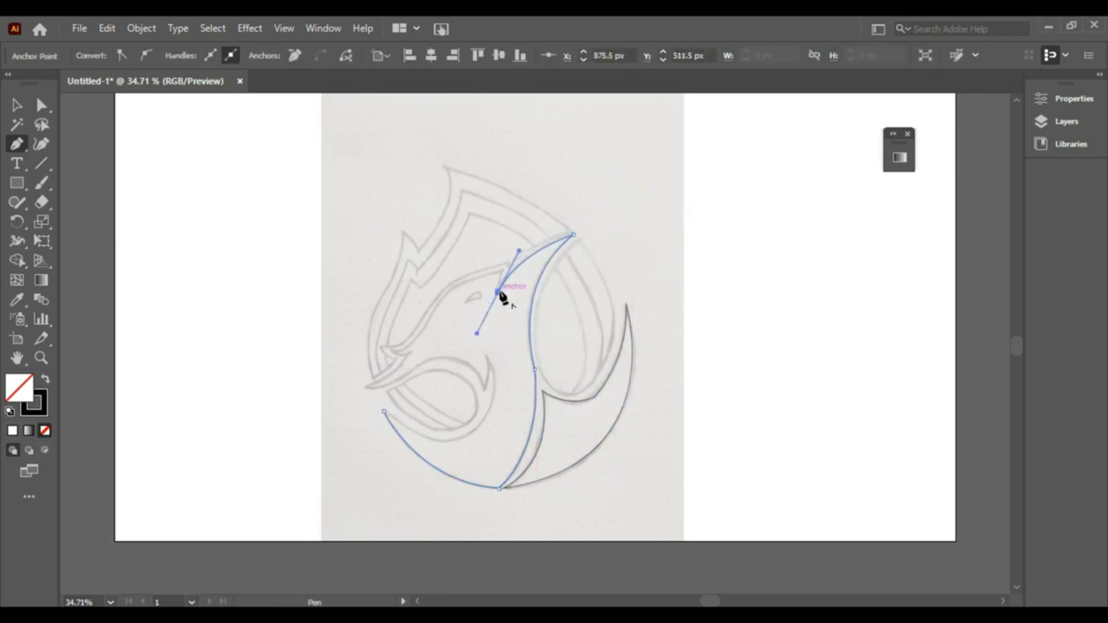
# Continue the head outline from the brow notch over the forehead, around the beak tip and onto the curve above the mouth oval.
pyautogui.click(504, 271)
pyautogui.moveTo(433, 314); pyautogui.dragTo(351, 385)
pyautogui.click(433, 315)
pyautogui.click(400, 347)
pyautogui.click(420, 350)
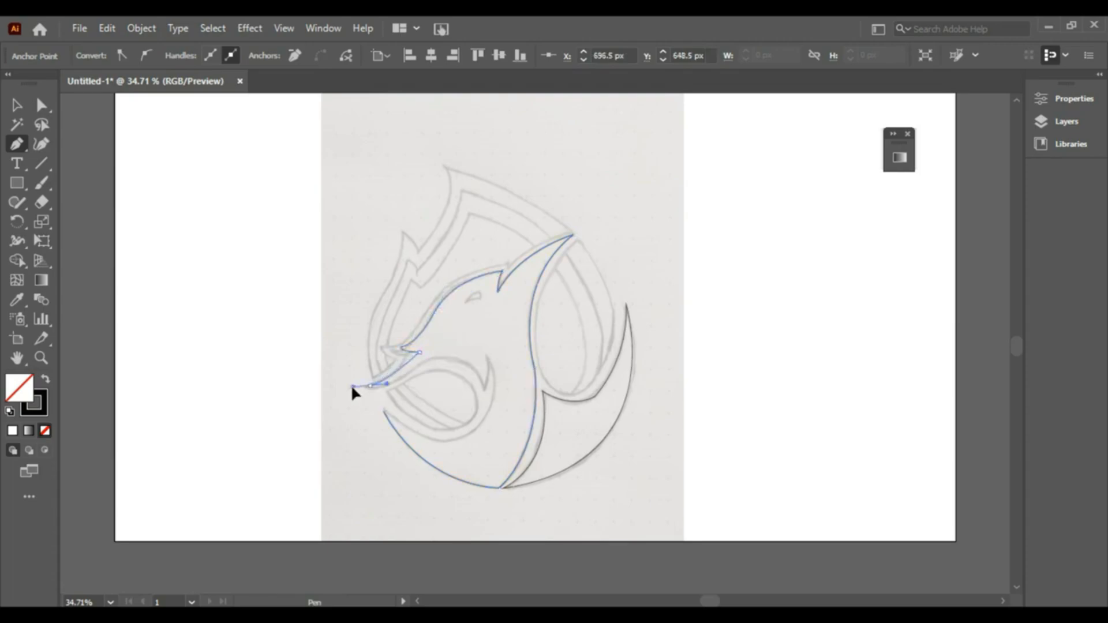
pyautogui.click(369, 384)
pyautogui.click(461, 345)
pyautogui.moveTo(455, 329); pyautogui.dragTo(457, 330)
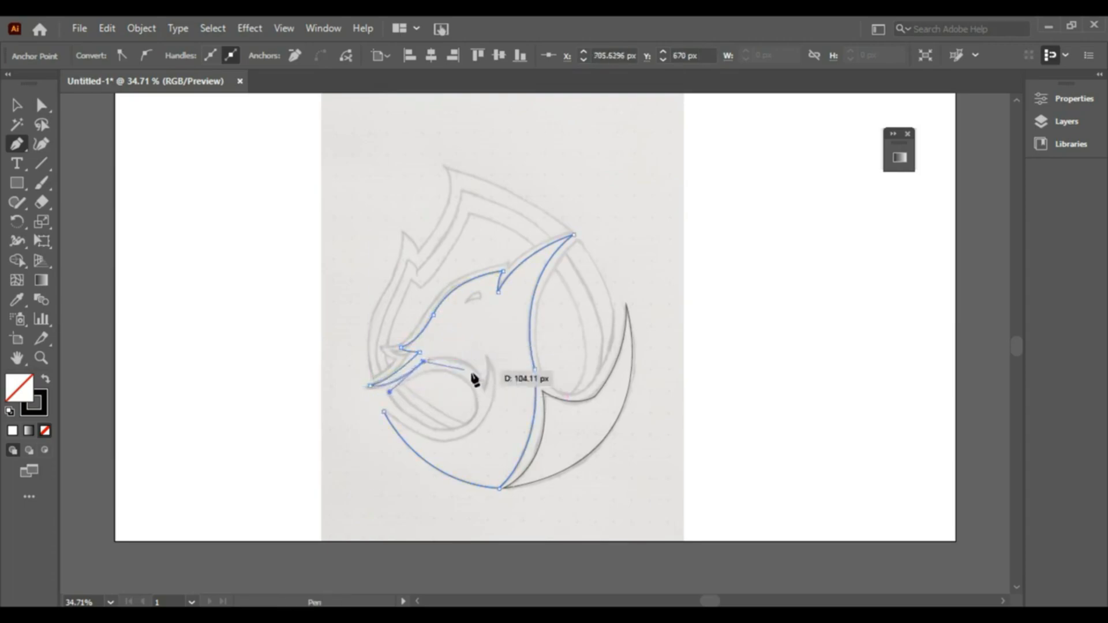
# Trace the pointed hook and lower curve around the mouth oval, closing the head outline at the lower-left tip.
pyautogui.moveTo(485, 387); pyautogui.dragTo(397, 456)
pyautogui.click(487, 355)
pyautogui.moveTo(384, 412); pyautogui.dragTo(380, 389)
pyautogui.press('v')
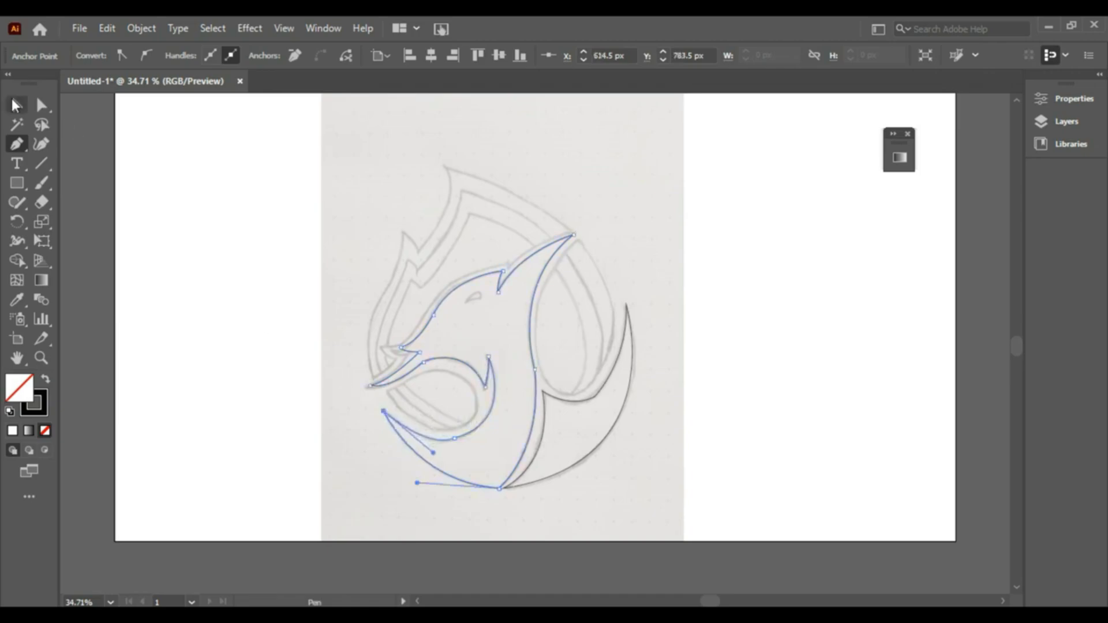
pyautogui.click(162, 364)
pyautogui.click(408, 451)
# Redraw the curve beneath the mouth oval with a repositioned anchor and close the head outline again at the lower-left tip.
pyautogui.press('p')
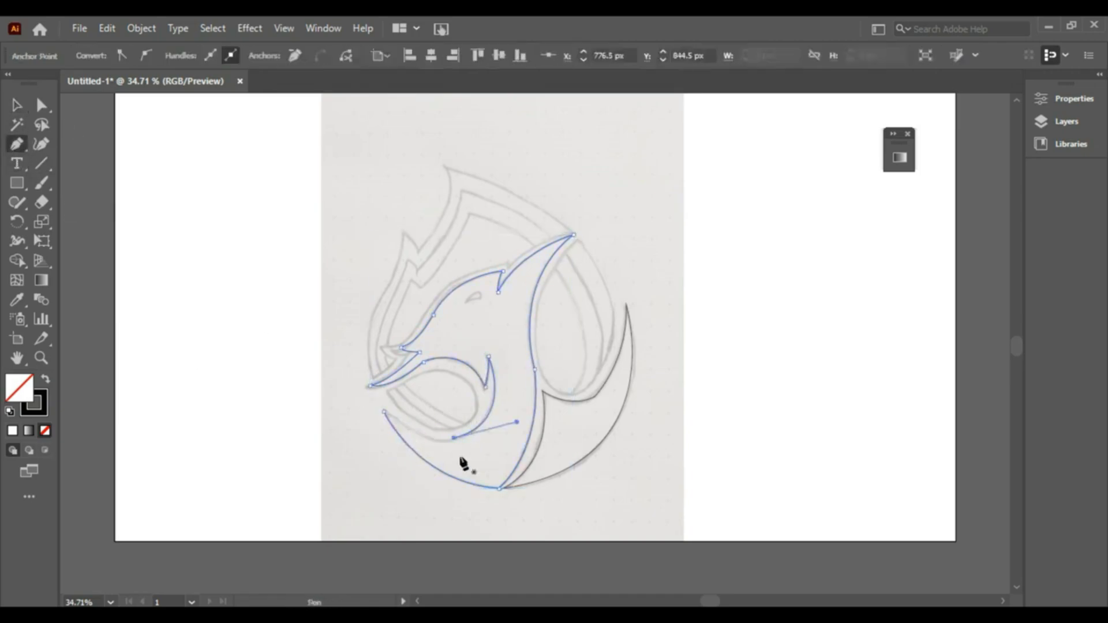
pyautogui.moveTo(445, 447); pyautogui.dragTo(358, 444)
pyautogui.click(439, 441)
pyautogui.click(383, 412)
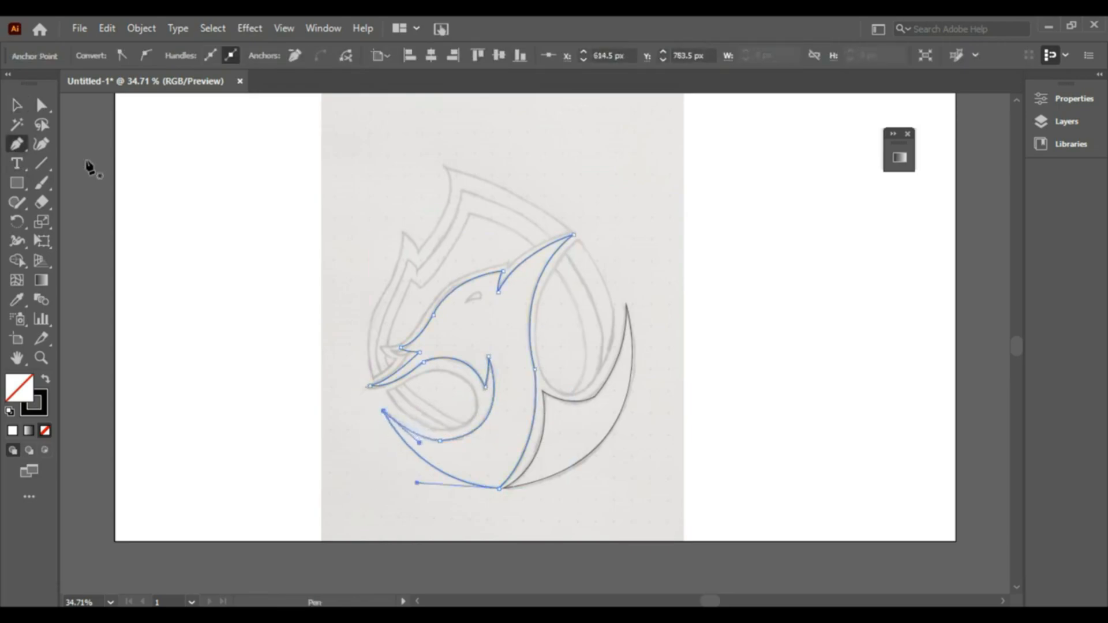
pyautogui.press('v')
pyautogui.click(222, 337)
pyautogui.press('p')
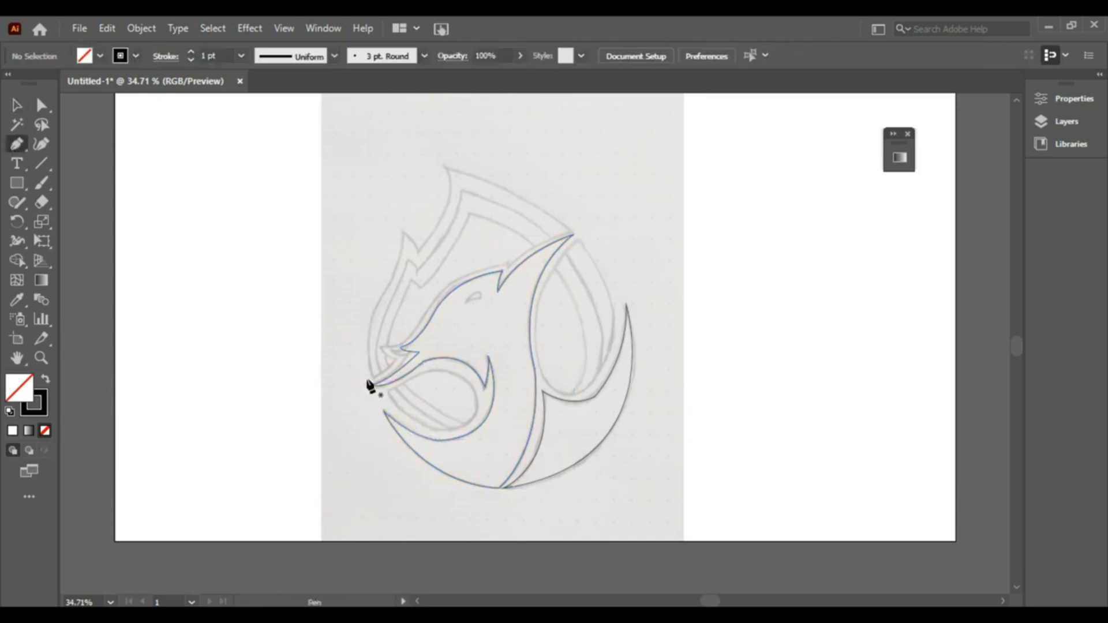
# Trace the crest's lower edge from the beak tip, over the brow notch, to the upper-right tip.
pyautogui.click(366, 377)
pyautogui.moveTo(407, 346); pyautogui.dragTo(447, 281)
pyautogui.click(390, 344)
pyautogui.moveTo(549, 261); pyautogui.dragTo(508, 274)
pyautogui.click(510, 269)
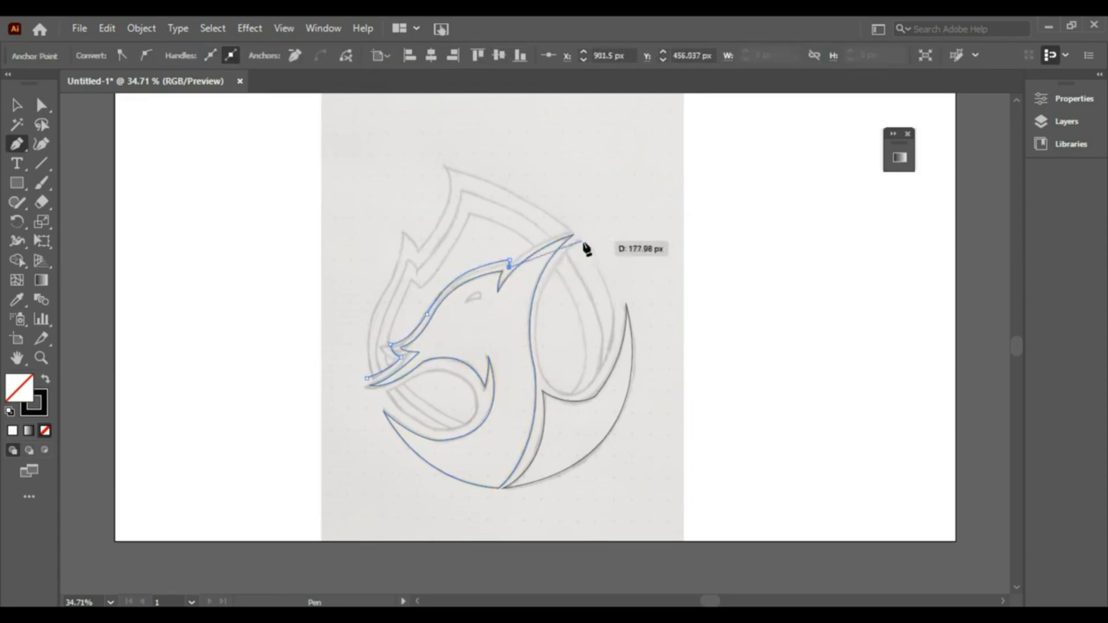
pyautogui.moveTo(573, 228); pyautogui.dragTo(605, 224)
pyautogui.click(572, 229)
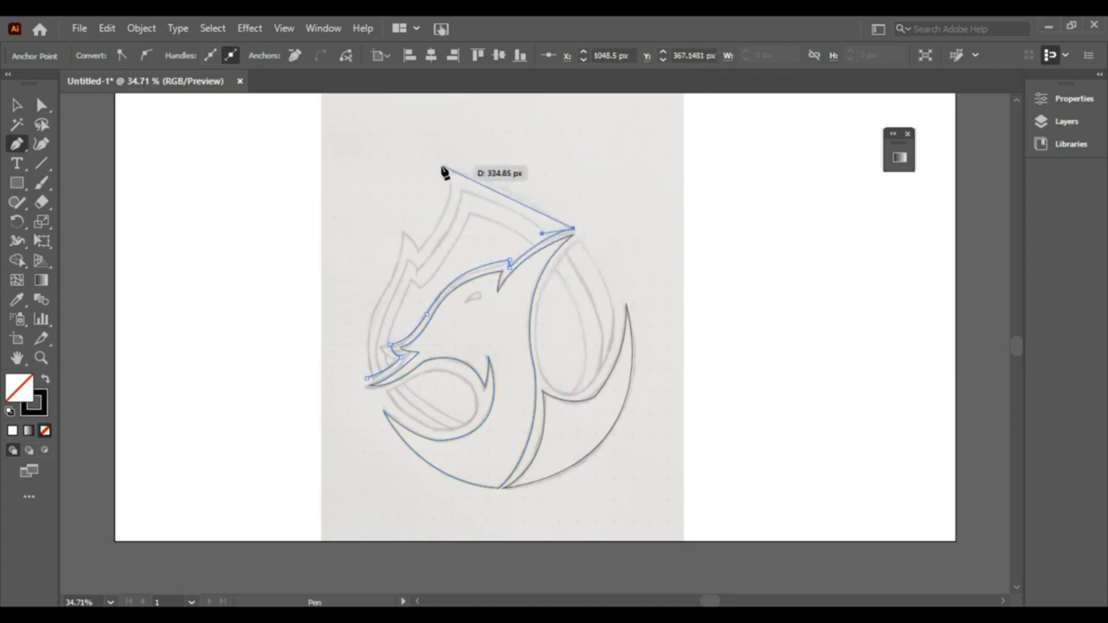
# Trace the crest's outer edge through its top peak and the smaller left spike, and close it at the beak end.
pyautogui.moveTo(441, 166); pyautogui.dragTo(373, 161)
pyautogui.moveTo(420, 248); pyautogui.dragTo(367, 313)
pyautogui.click(420, 248)
pyautogui.click(403, 229)
pyautogui.hotkey('ctrl', 'z')
pyautogui.click(374, 380)
pyautogui.keyDown('ctrl'); pyautogui.click(234, 389); pyautogui.keyUp('ctrl')
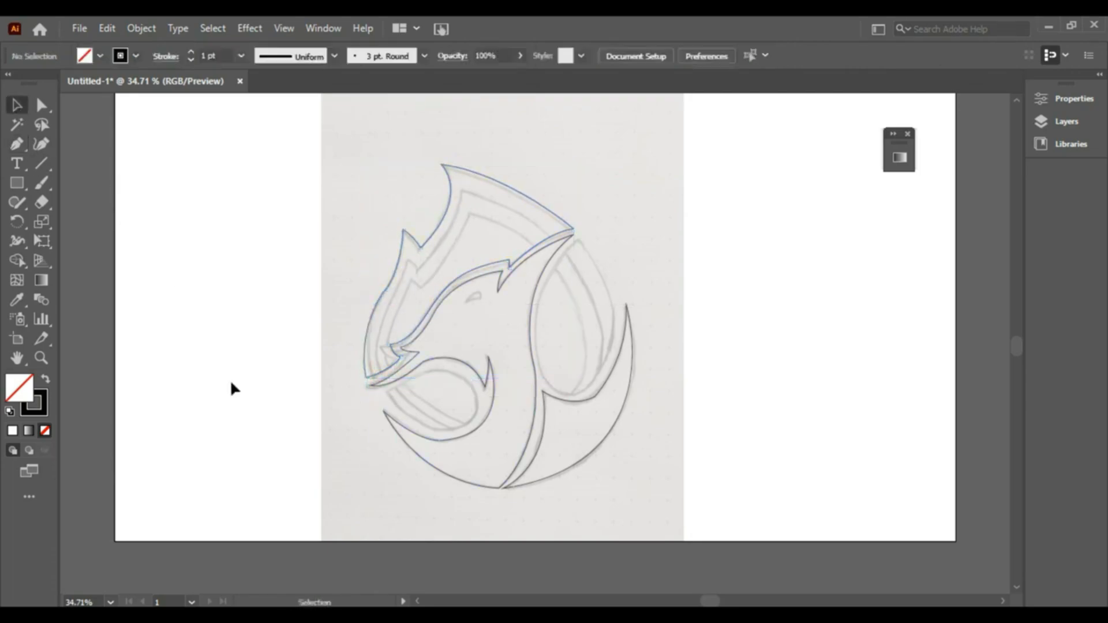
# Trace the small pointed oval inside the mouth hook as a closed path and deselect it.
pyautogui.press('p')
pyautogui.click(383, 396)
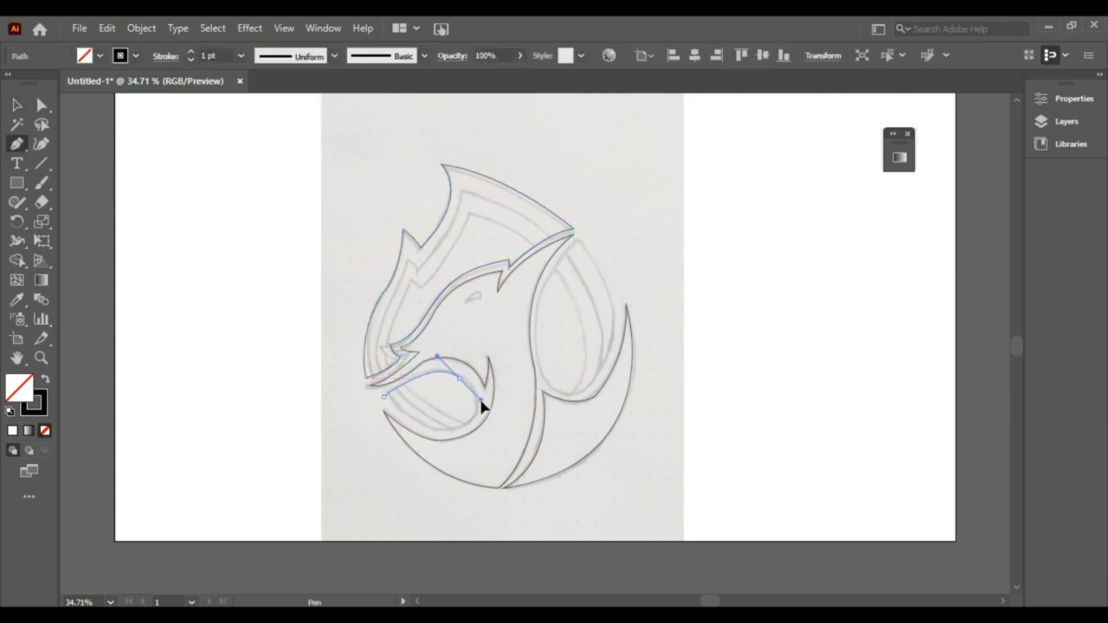
pyautogui.moveTo(480, 398)
pyautogui.mouseDown()
pyautogui.moveTo(465, 383)
pyautogui.moveTo(489, 413)
pyautogui.moveTo(468, 393)
pyautogui.mouseUp()
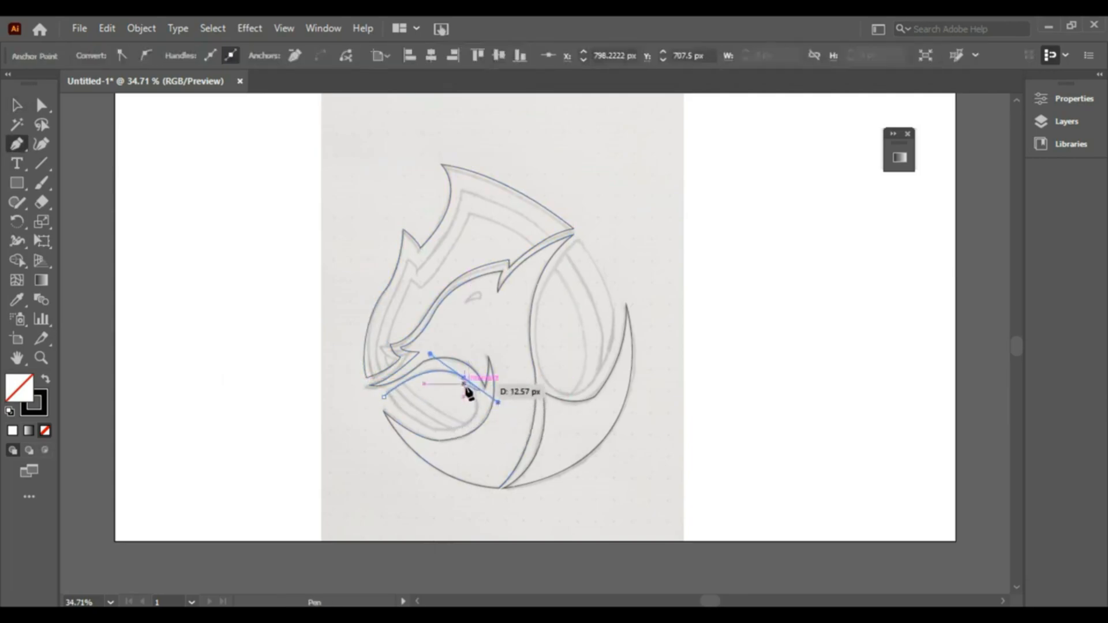
pyautogui.click(464, 379)
pyautogui.moveTo(439, 431); pyautogui.dragTo(378, 442)
pyautogui.hotkey('ctrl', 'z')
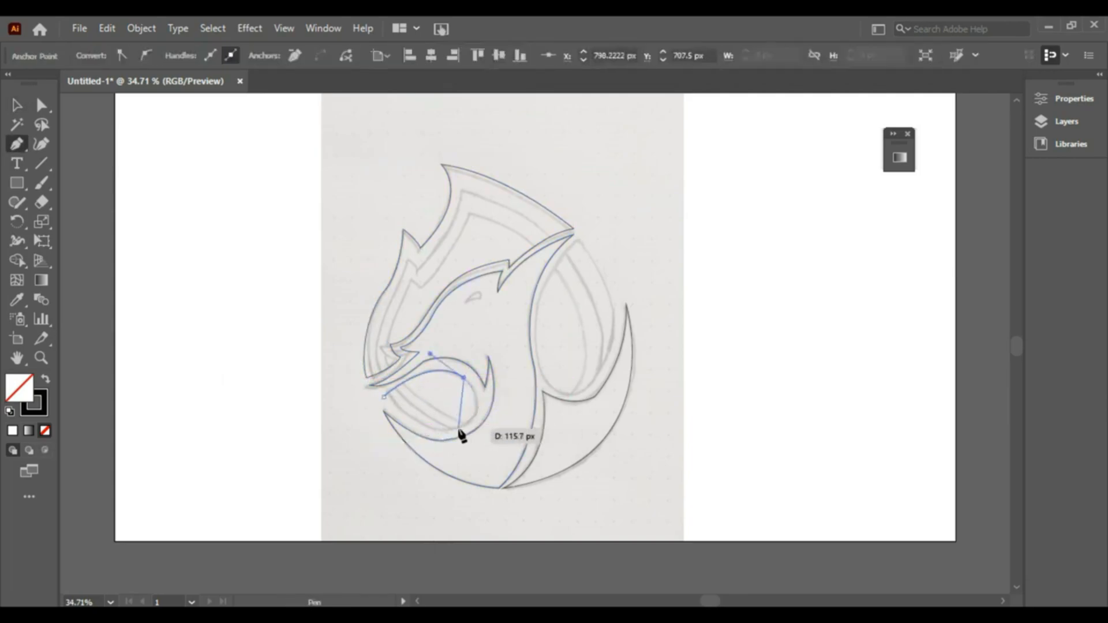
pyautogui.moveTo(457, 428); pyautogui.dragTo(417, 447)
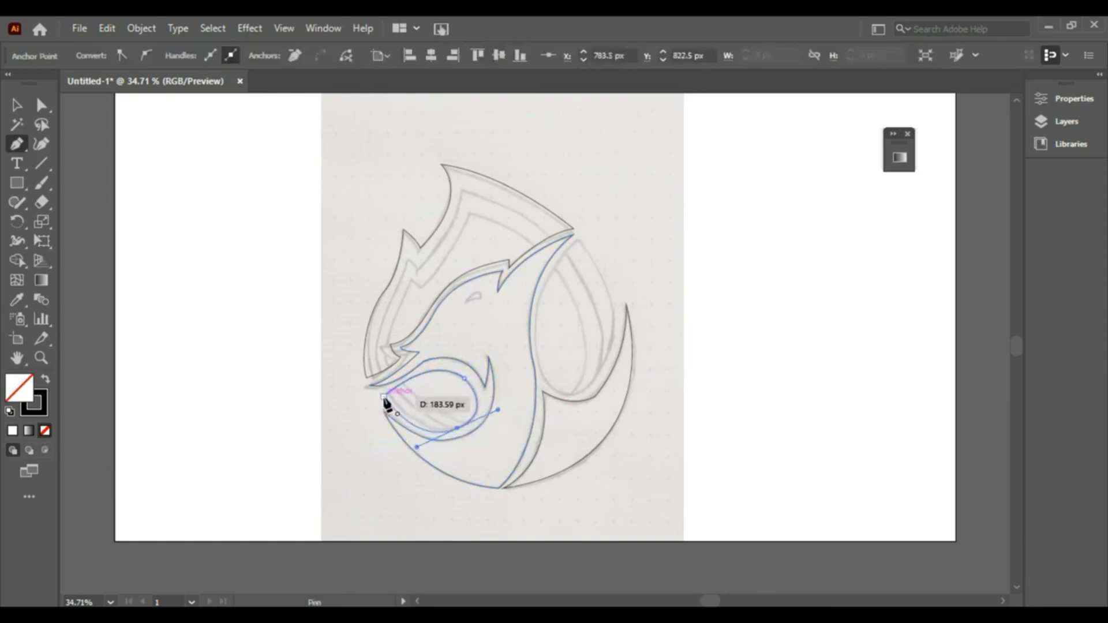
pyautogui.click(384, 399)
pyautogui.press('v')
pyautogui.click(201, 392)
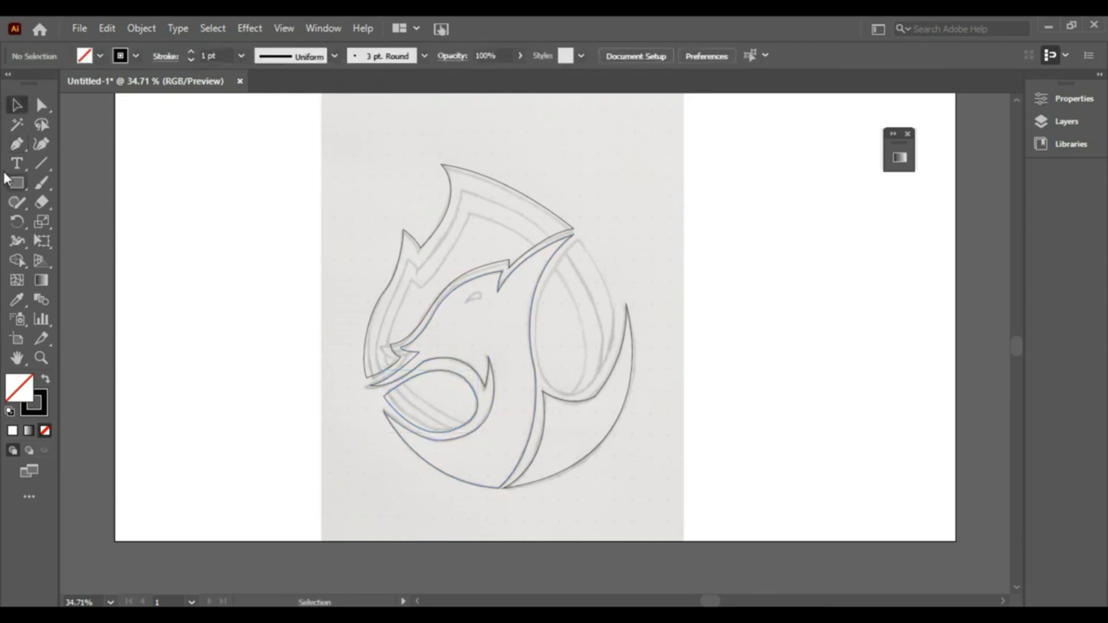
# Trace the large upright oval behind the neck as a closed path, reshaping its right side to follow the sketch.
pyautogui.press('p')
pyautogui.click(579, 238)
pyautogui.moveTo(542, 370); pyautogui.dragTo(568, 451)
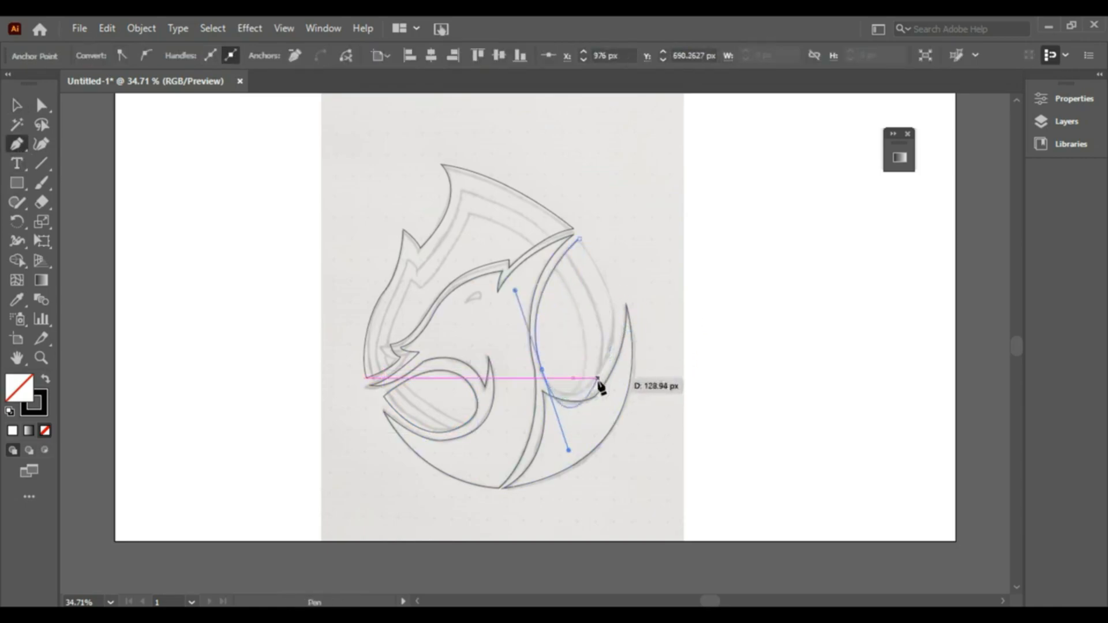
pyautogui.moveTo(584, 390); pyautogui.dragTo(617, 372)
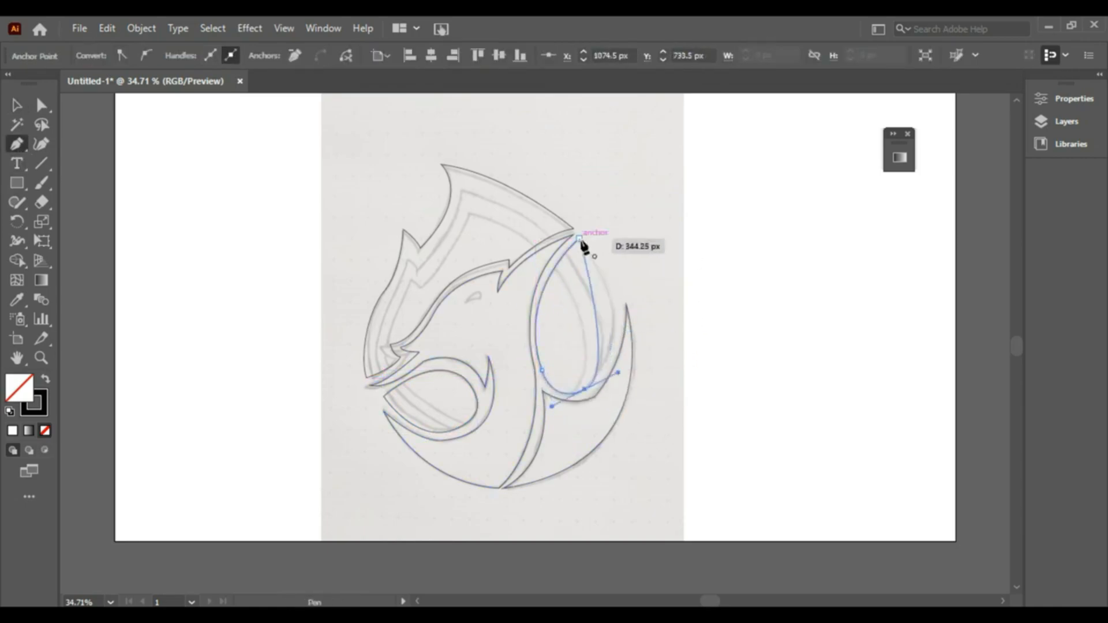
pyautogui.moveTo(582, 241)
pyautogui.mouseDown()
pyautogui.moveTo(610, 297)
pyautogui.moveTo(598, 262)
pyautogui.moveTo(593, 283)
pyautogui.moveTo(564, 233)
pyautogui.mouseUp()
pyautogui.hotkey('ctrl', 'z')
pyautogui.hotkey('ctrl', 'z')
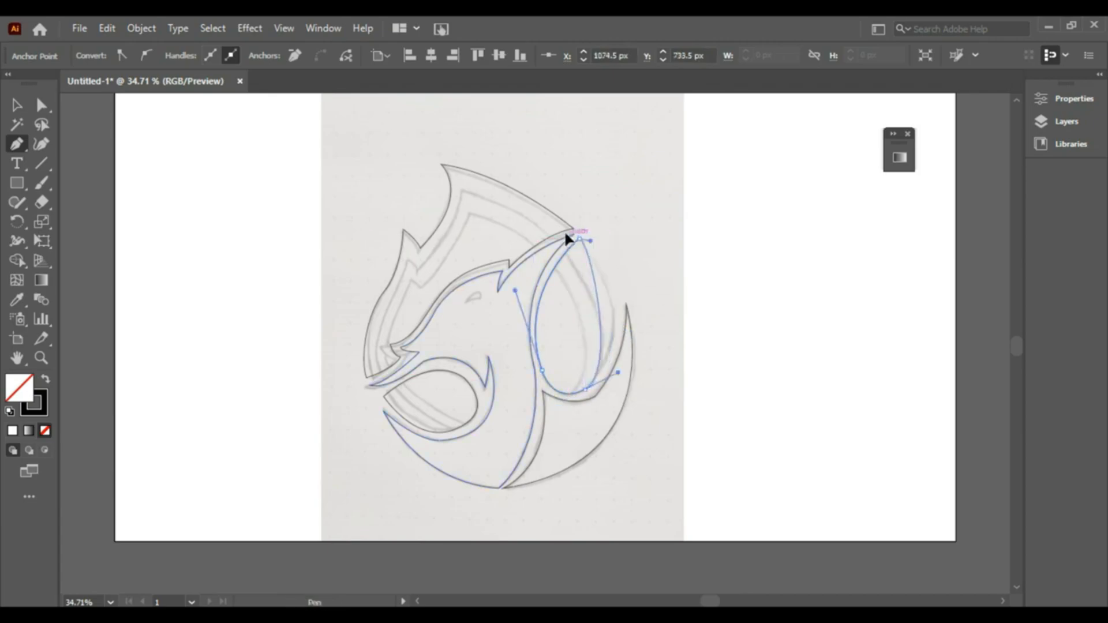
pyautogui.press('v')
pyautogui.click(202, 293)
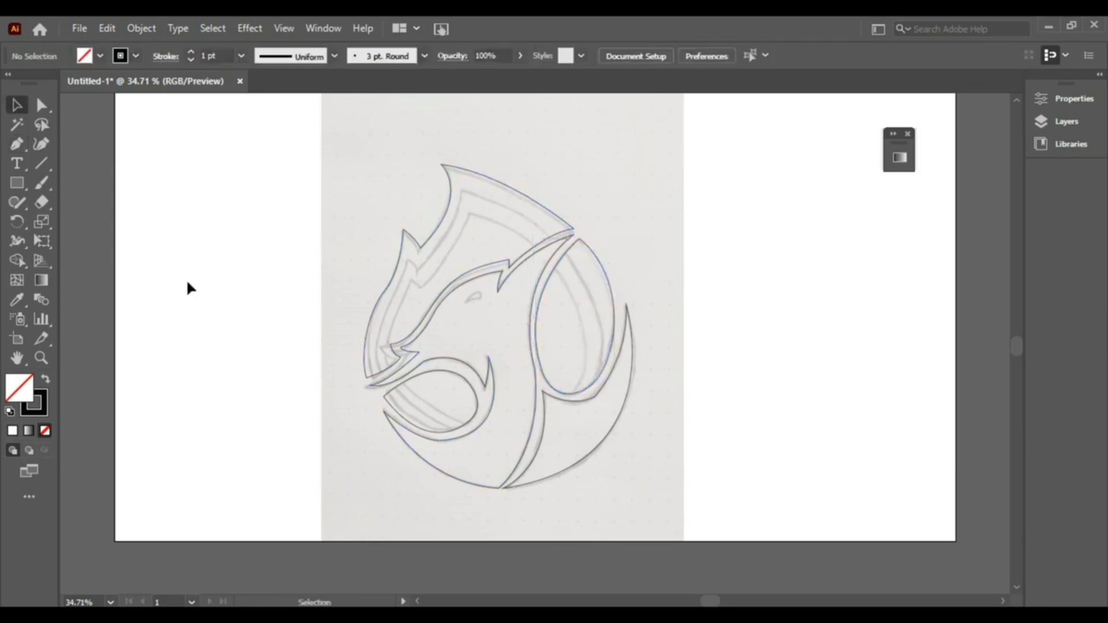
pyautogui.press('p')
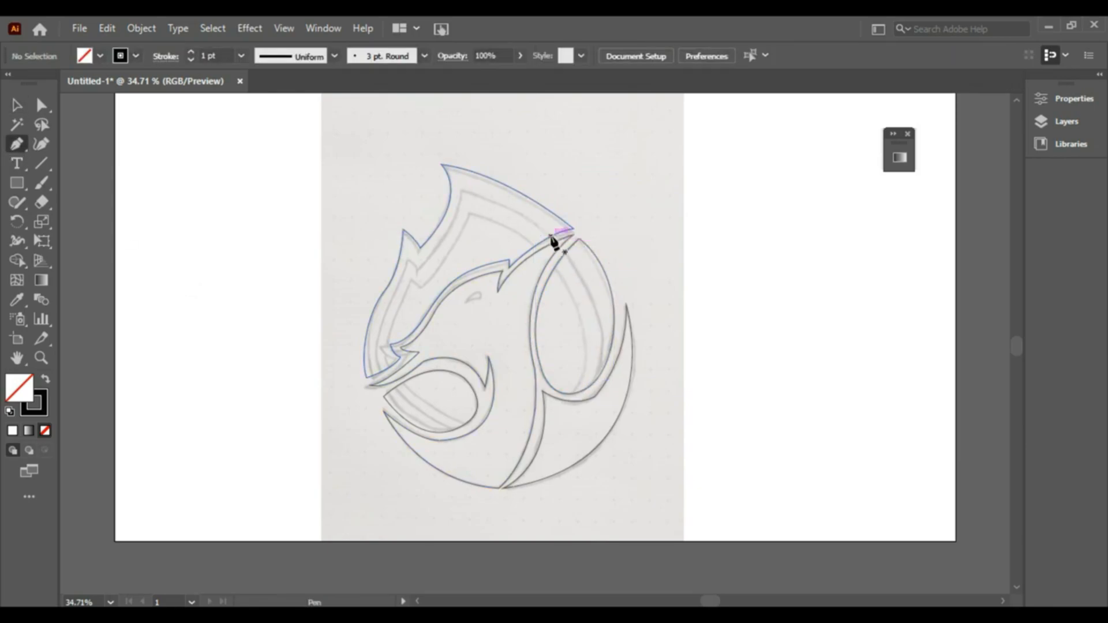
pyautogui.click(550, 235)
pyautogui.moveTo(468, 195); pyautogui.dragTo(431, 181)
pyautogui.click(468, 195)
pyautogui.moveTo(417, 266)
pyautogui.mouseDown()
pyautogui.moveTo(392, 276)
pyautogui.moveTo(400, 255)
pyautogui.mouseUp()
pyautogui.hotkey('ctrl', 'z')
pyautogui.hotkey('ctrl', 'z')
pyautogui.click(469, 191)
pyautogui.hotkey('ctrl', 'z')
pyautogui.click(415, 271)
pyautogui.click(408, 262)
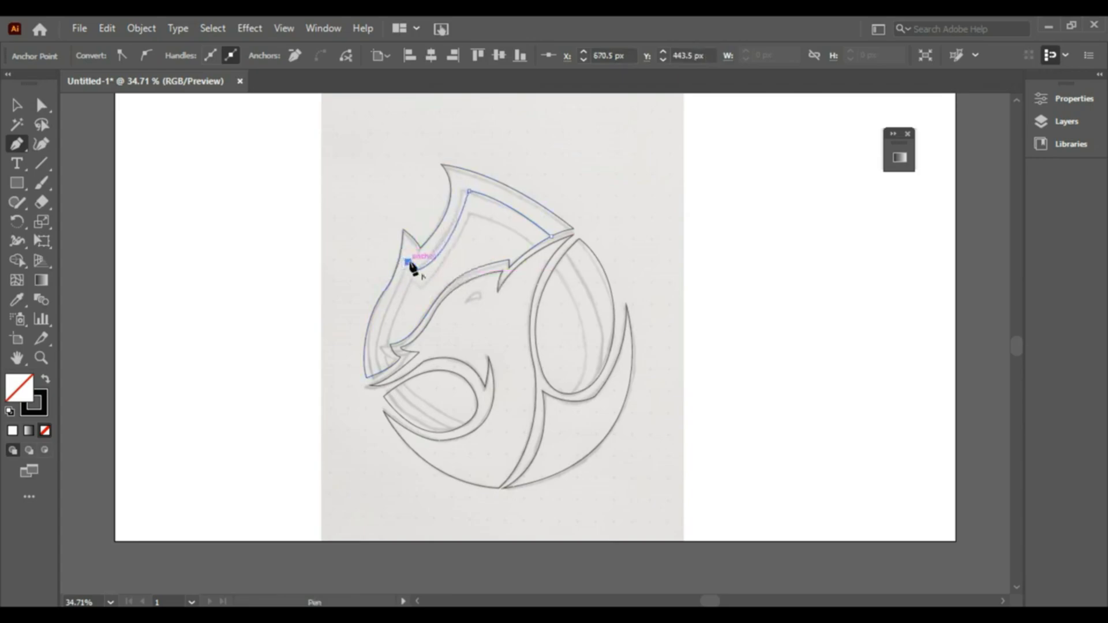
pyautogui.moveTo(376, 342); pyautogui.dragTo(353, 365)
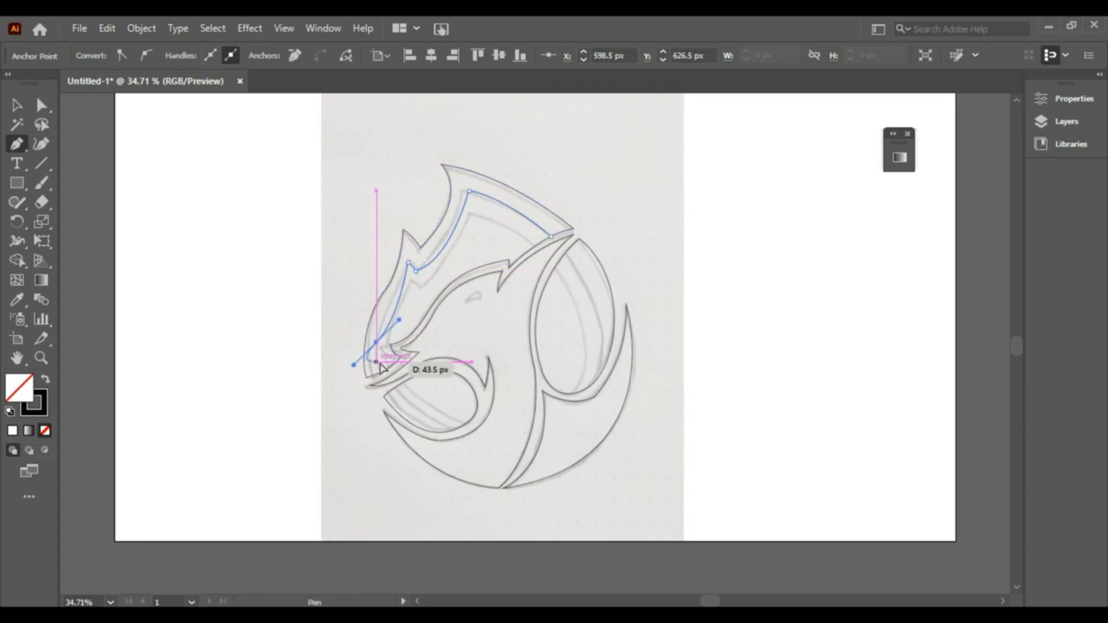
pyautogui.hotkey('ctrl', 'z')
pyautogui.moveTo(387, 304); pyautogui.dragTo(375, 310)
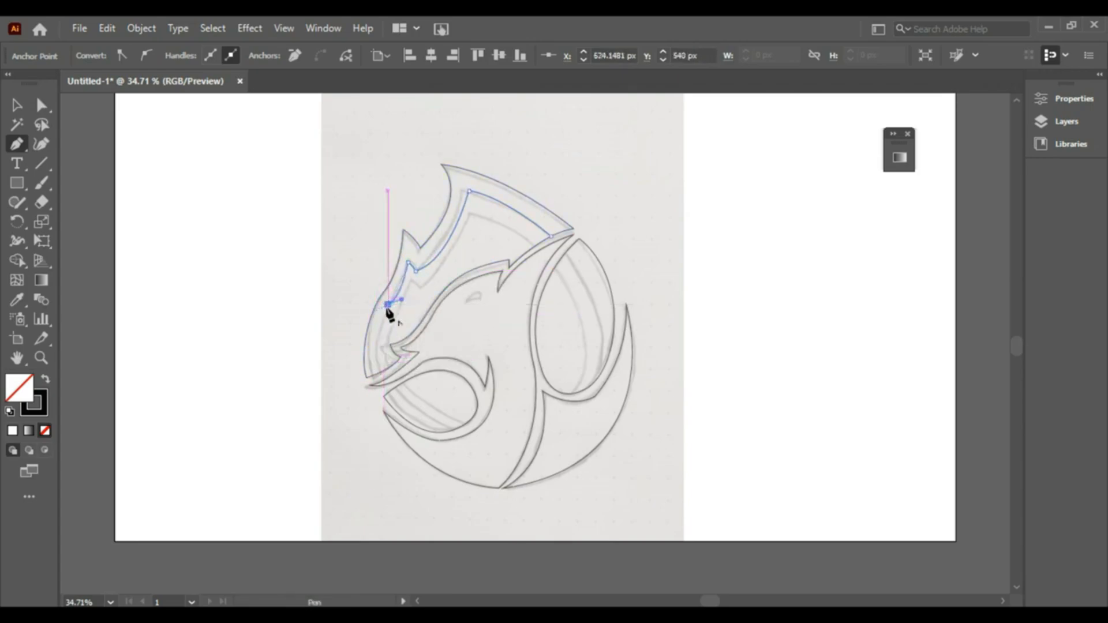
pyautogui.moveTo(375, 375); pyautogui.dragTo(391, 407)
pyautogui.hotkey('ctrl', 'z')
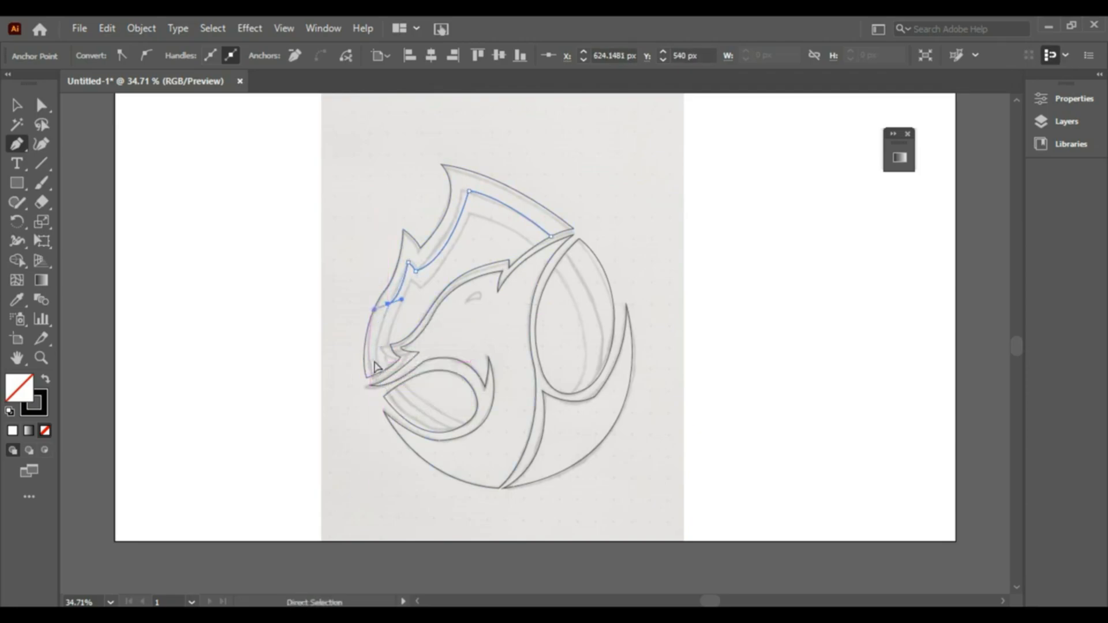
pyautogui.hotkey('ctrl', 'z')
pyautogui.hotkey('ctrl', 'z')
pyautogui.hotkey('ctrl', 'z')
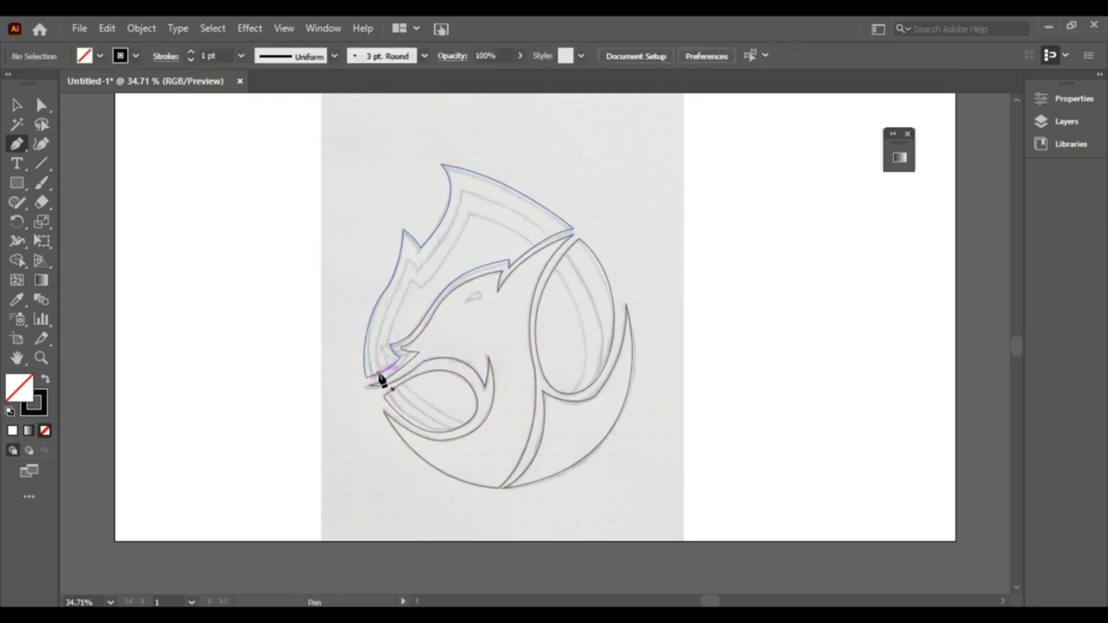
# Trace the crest's outer inner contour as an open path from the beak end, through the notch and peak, to the crest's lower edge.
pyautogui.click(378, 374)
pyautogui.moveTo(396, 293); pyautogui.dragTo(420, 273)
pyautogui.click(396, 293)
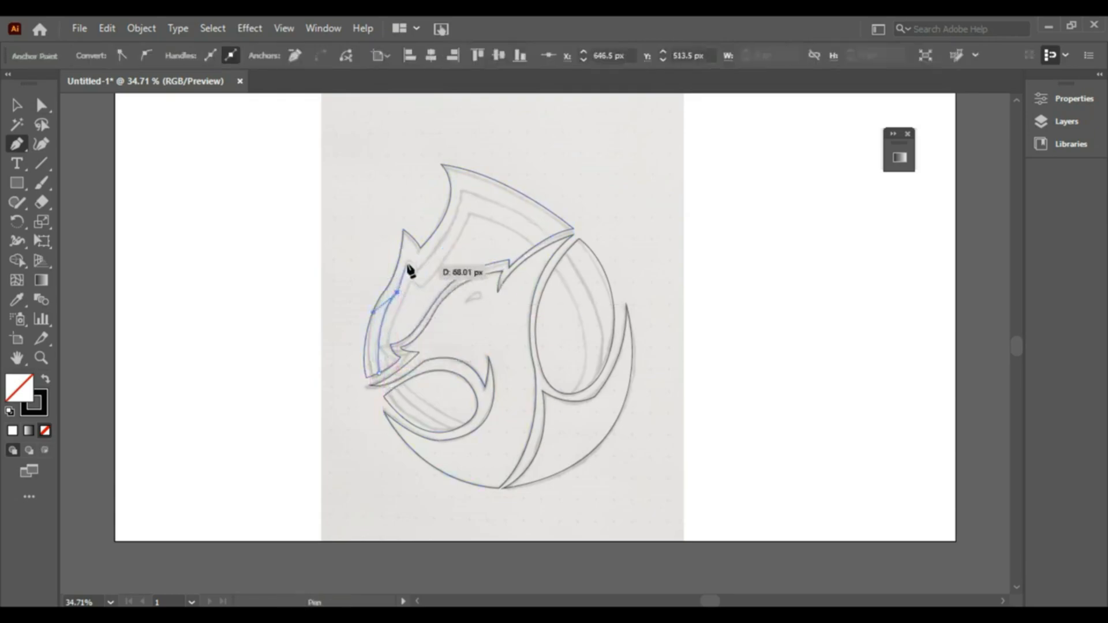
pyautogui.click(419, 271)
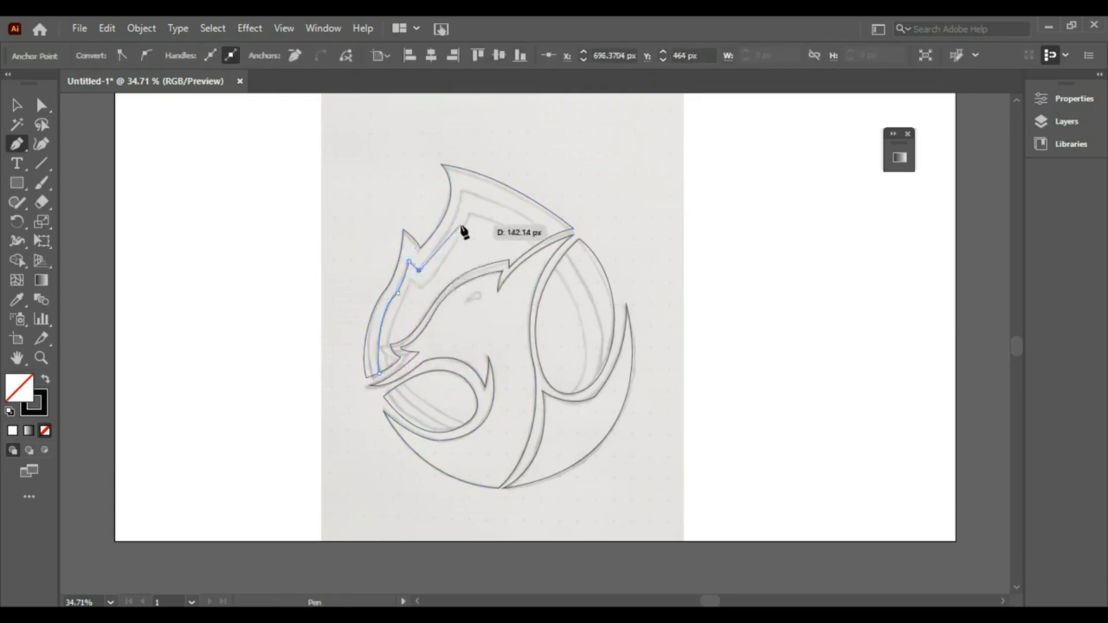
pyautogui.moveTo(468, 195); pyautogui.dragTo(469, 167)
pyautogui.click(468, 195)
pyautogui.moveTo(552, 236); pyautogui.dragTo(569, 257)
pyautogui.press('Escape')
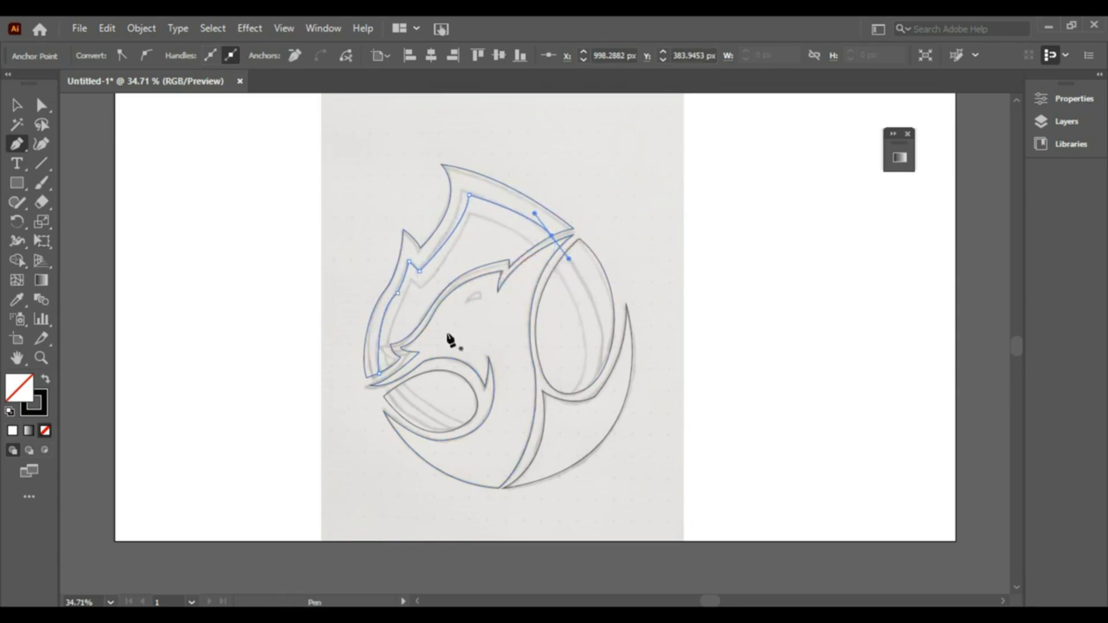
# Trace the crest's innermost contour as an open path from above the beak, through its notch and peak, to the lower crest edge.
pyautogui.click(390, 367)
pyautogui.moveTo(414, 293); pyautogui.dragTo(482, 206)
pyautogui.hotkey('ctrl', 'z')
pyautogui.click(413, 279)
pyautogui.click(419, 290)
pyautogui.click(477, 219)
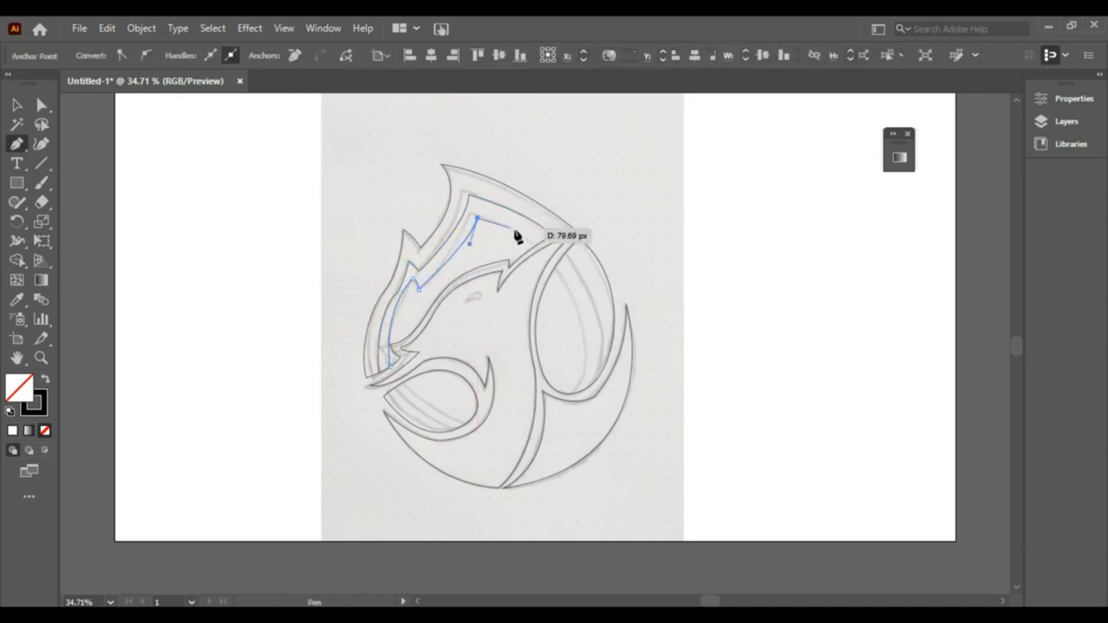
pyautogui.moveTo(535, 246); pyautogui.dragTo(546, 267)
pyautogui.press('Escape')
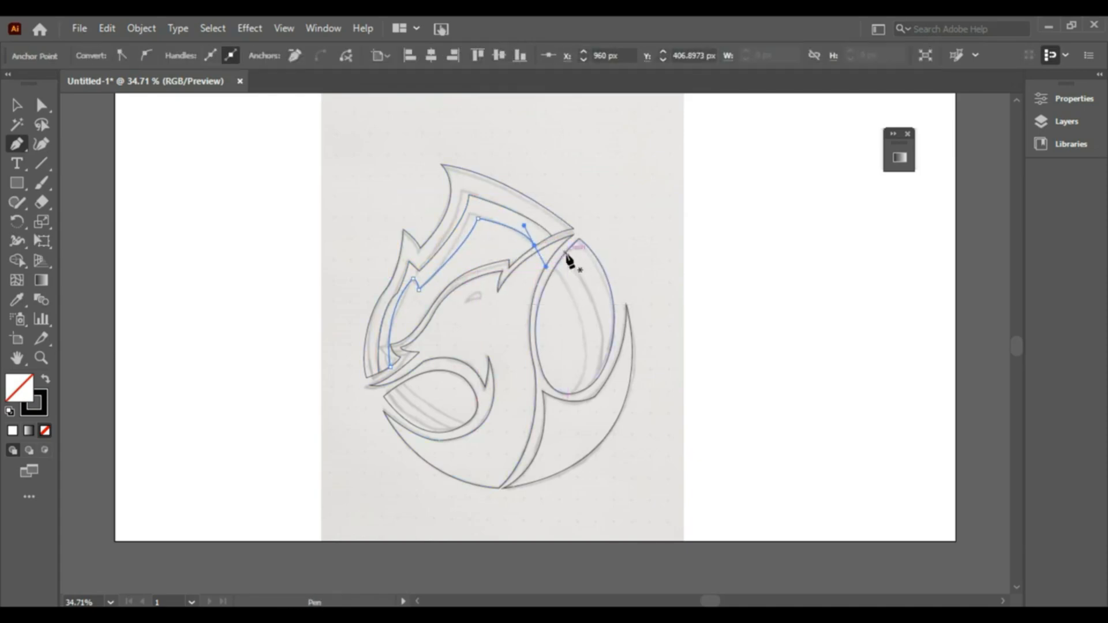
# Trace the two curved lines inside the large upright oval behind the neck as separate open paths.
pyautogui.click(566, 254)
pyautogui.moveTo(597, 379); pyautogui.dragTo(582, 454)
pyautogui.press('Escape')
pyautogui.click(552, 271)
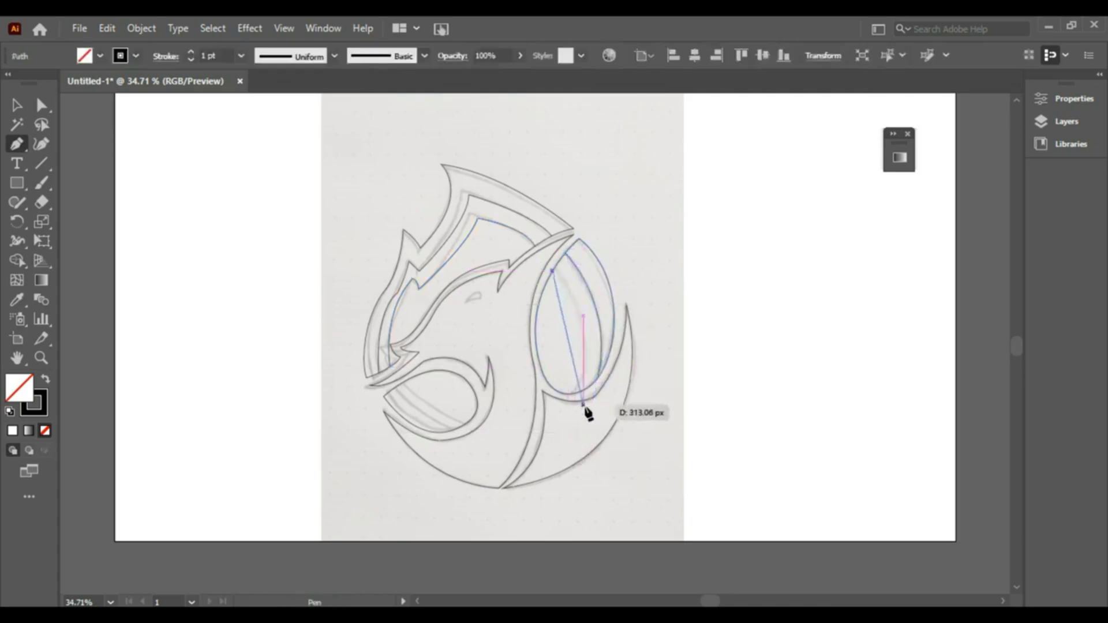
pyautogui.moveTo(574, 395); pyautogui.dragTo(537, 459)
pyautogui.press('Escape')
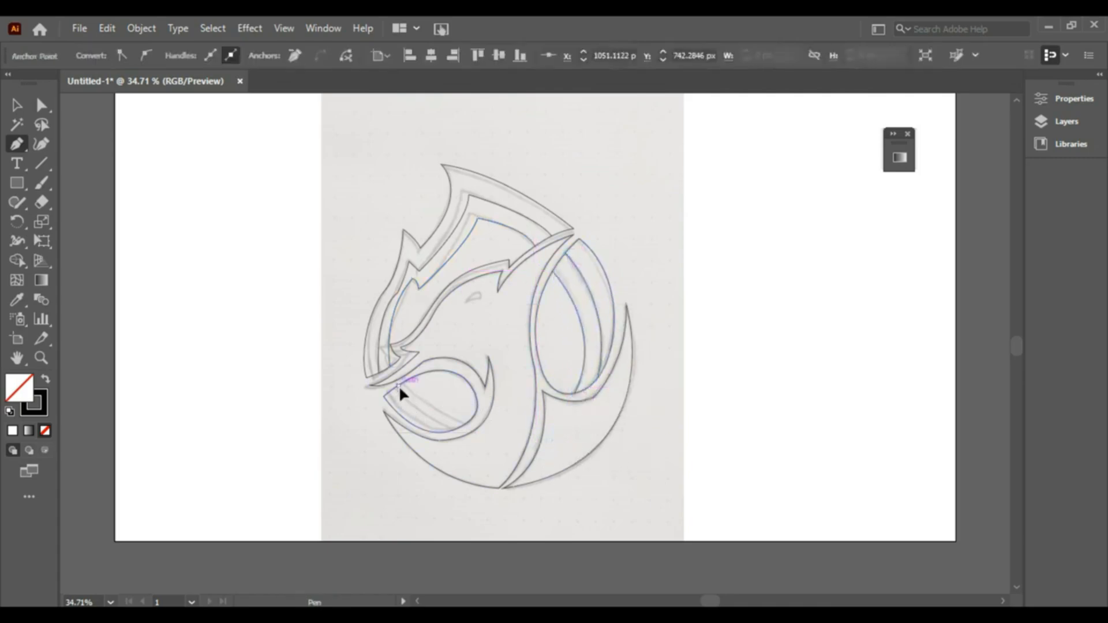
# Trace the two curved lines inside the small pointed oval in the mouth hook as open paths and deselect them.
pyautogui.click(399, 386)
pyautogui.moveTo(462, 425)
pyautogui.mouseDown()
pyautogui.moveTo(499, 427)
pyautogui.moveTo(451, 437)
pyautogui.moveTo(475, 442)
pyautogui.mouseUp()
pyautogui.click(385, 395)
pyautogui.press('v')
pyautogui.click(157, 275)
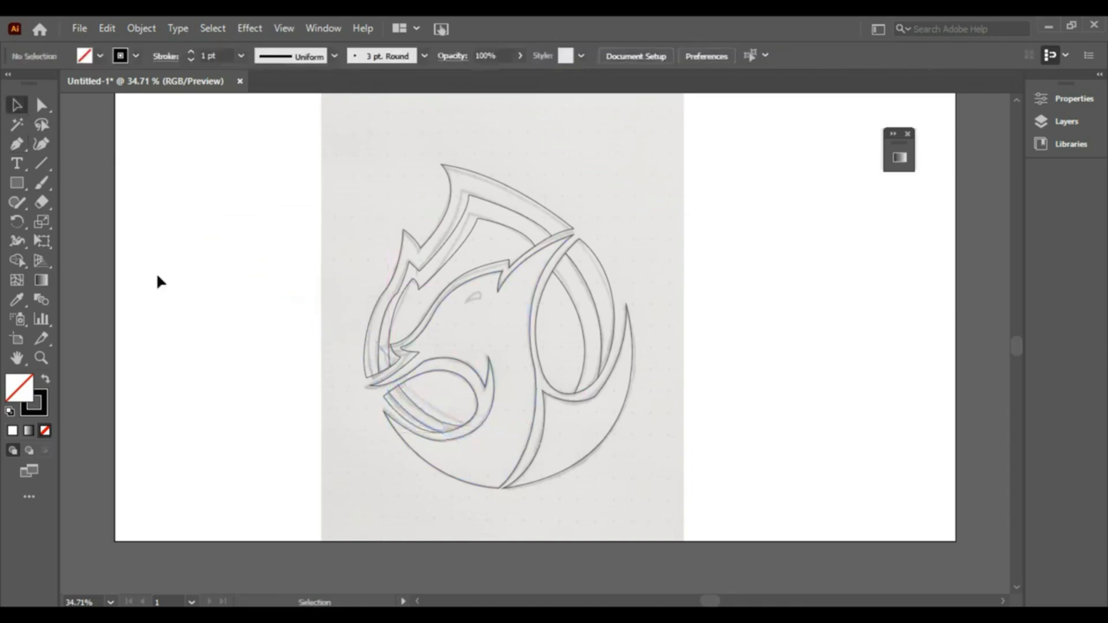
# Trace the eye as a small closed path about 40 px wide and 27 px high, and deselect it.
pyautogui.press('p')
pyautogui.moveTo(471, 295)
pyautogui.mouseDown()
pyautogui.moveTo(484, 300)
pyautogui.moveTo(465, 303)
pyautogui.mouseUp()
pyautogui.press('v')
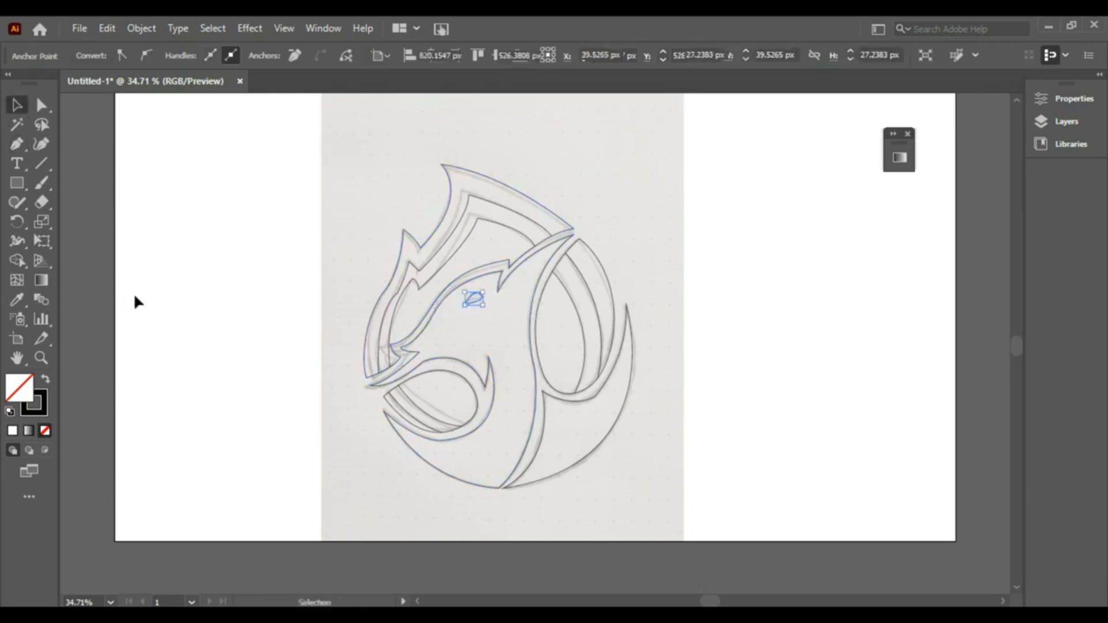
pyautogui.click(134, 293)
# Adjust the curve of the crest's front edge below its lower spike to follow the sketch, and deselect the path.
pyautogui.click(396, 294)
pyautogui.click(42, 106)
pyautogui.click(398, 294)
pyautogui.moveTo(387, 307)
pyautogui.mouseDown()
pyautogui.moveTo(371, 316)
pyautogui.moveTo(400, 283)
pyautogui.moveTo(374, 310)
pyautogui.mouseUp()
pyautogui.click(405, 271)
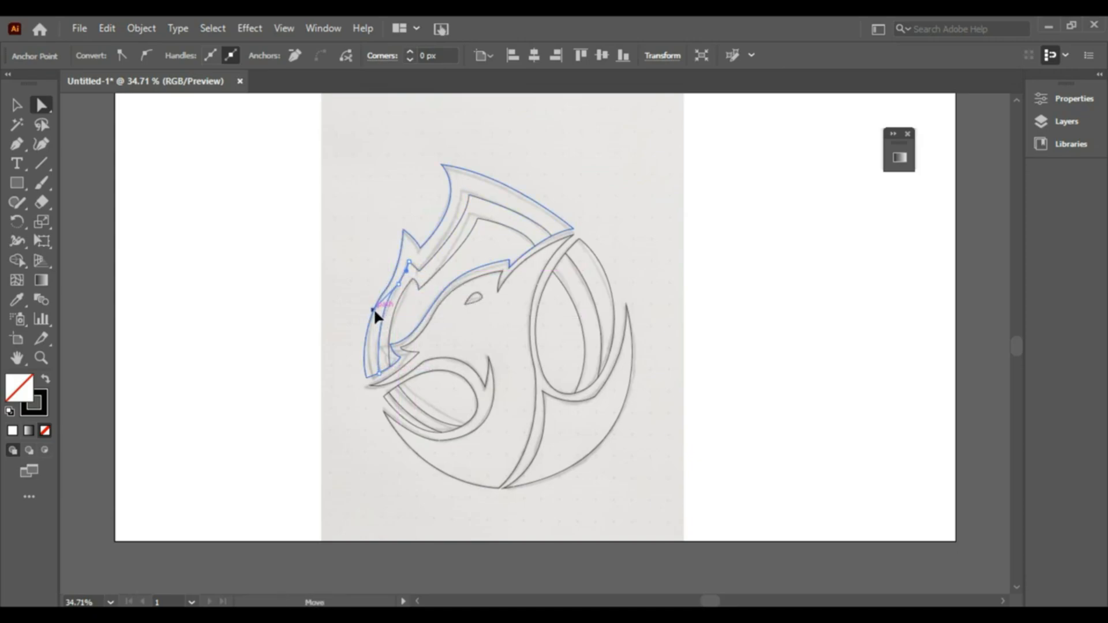
pyautogui.press('v')
pyautogui.click(201, 292)
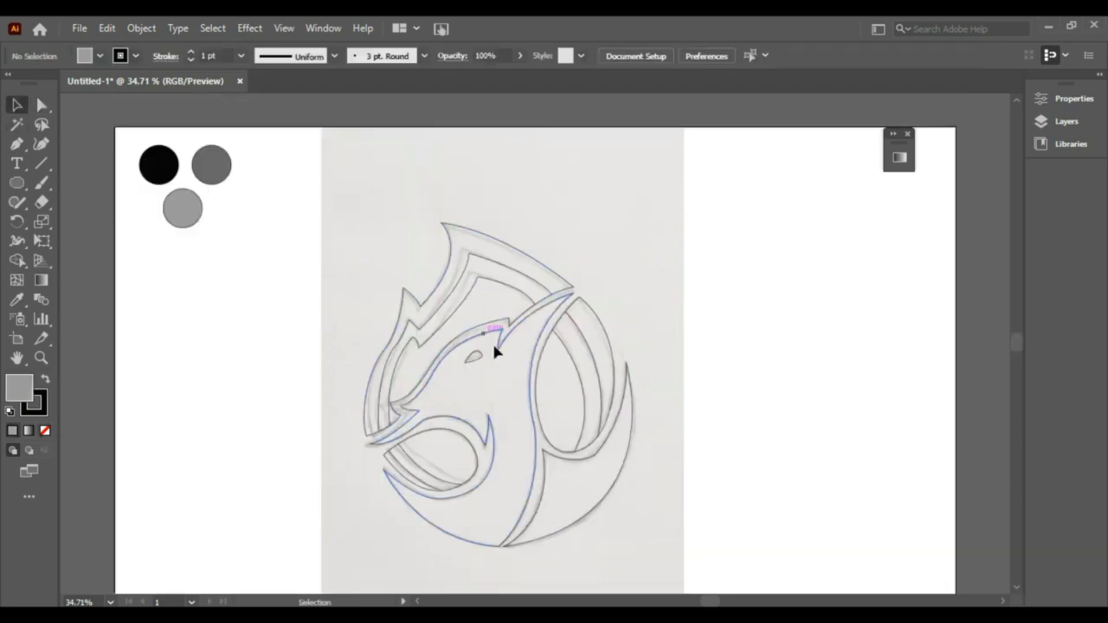
# Try to turn all traced paths into a Live Paint group and fill it with black sampled from the swatch circle.
pyautogui.click(629, 462)
pyautogui.moveTo(22, 265); pyautogui.dragTo(66, 281)
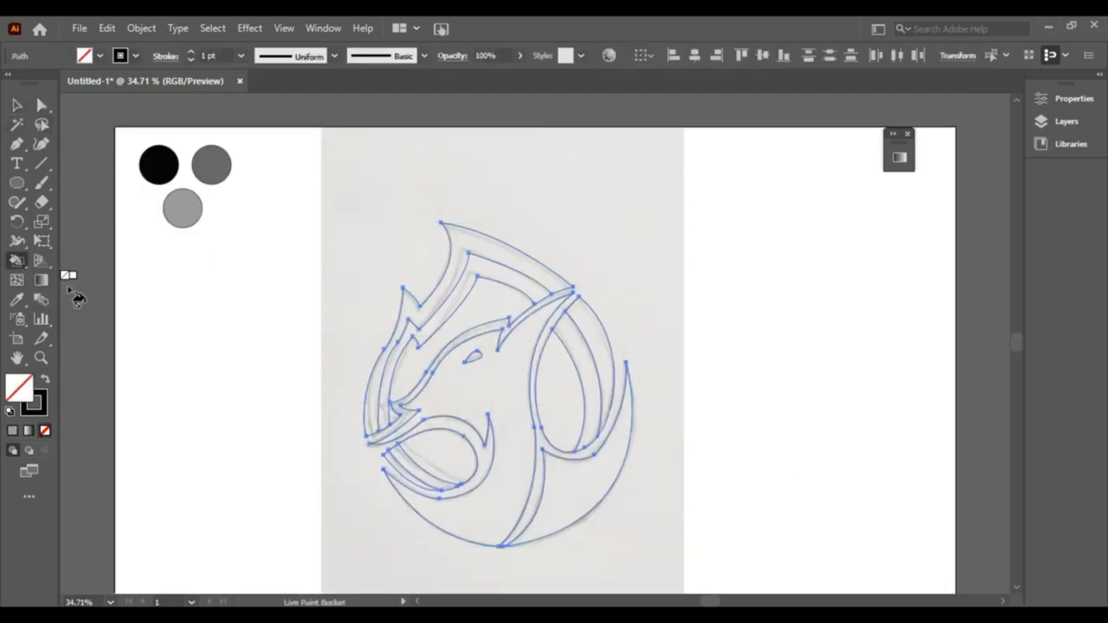
pyautogui.click(583, 490)
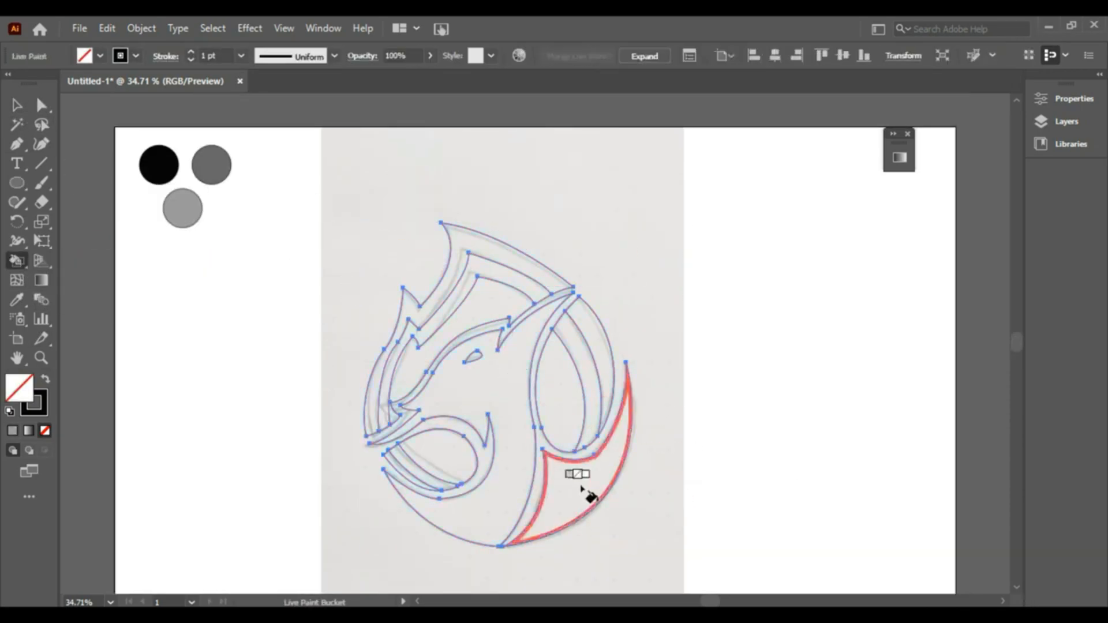
pyautogui.press('i')
pyautogui.click(169, 165)
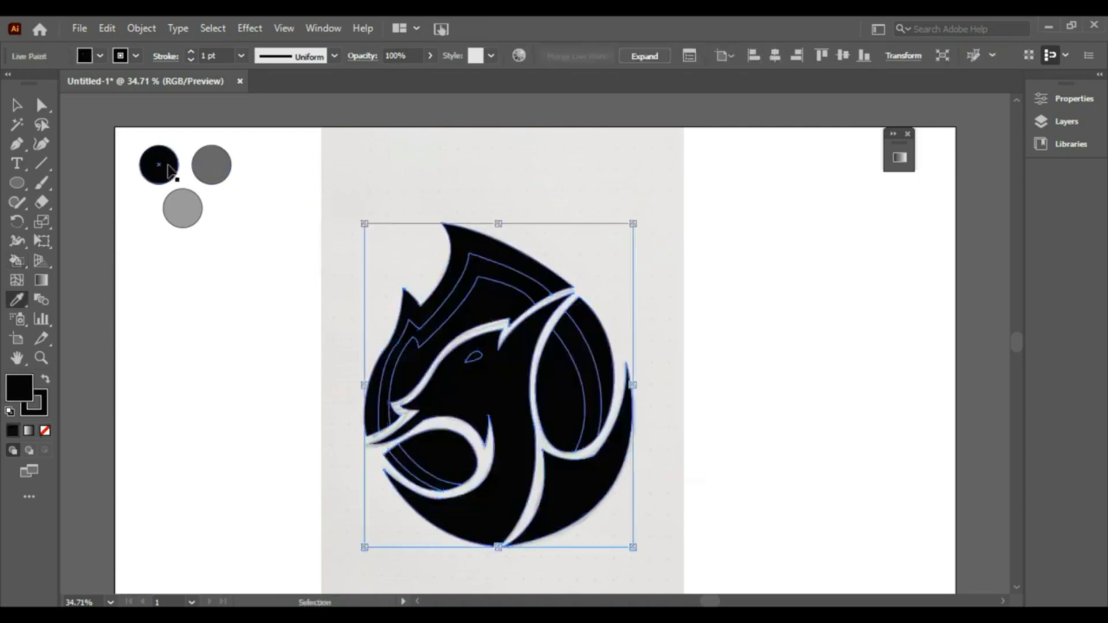
pyautogui.click(449, 321)
# Try to unlock the linked sketch image behind the paths and open it in isolation mode.
pyautogui.click(15, 105)
pyautogui.click(179, 399)
pyautogui.click(558, 529)
pyautogui.rightClick(552, 509)
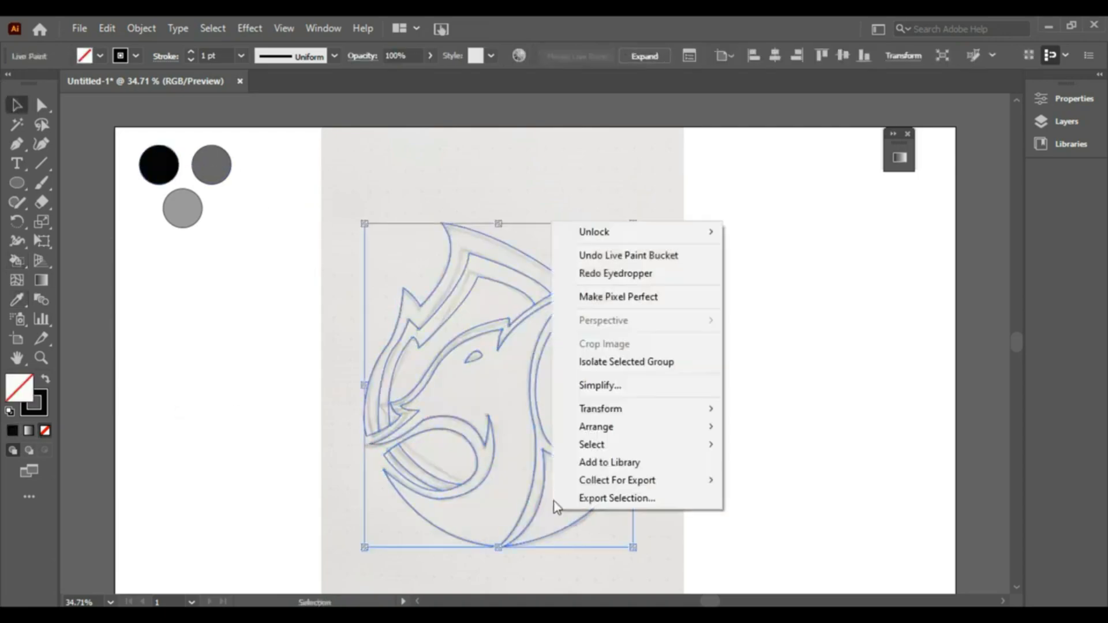
pyautogui.click(764, 301)
pyautogui.click(764, 302)
pyautogui.click(600, 500)
pyautogui.rightClick(601, 501)
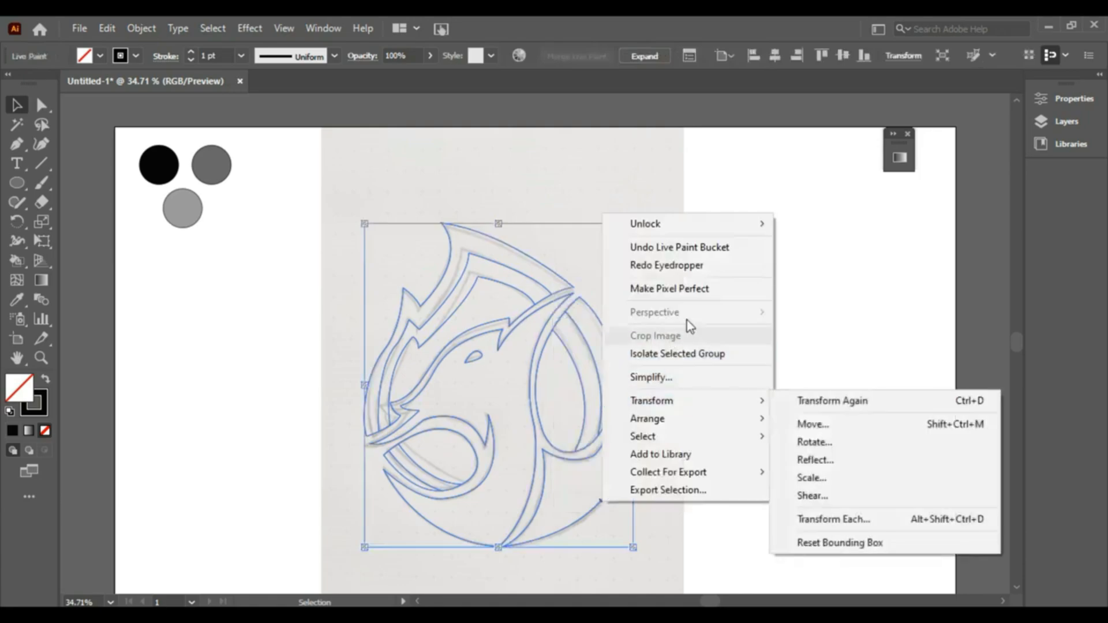
pyautogui.moveTo(669, 229)
pyautogui.click(825, 224)
pyautogui.click(776, 271)
pyautogui.doubleClick(658, 323)
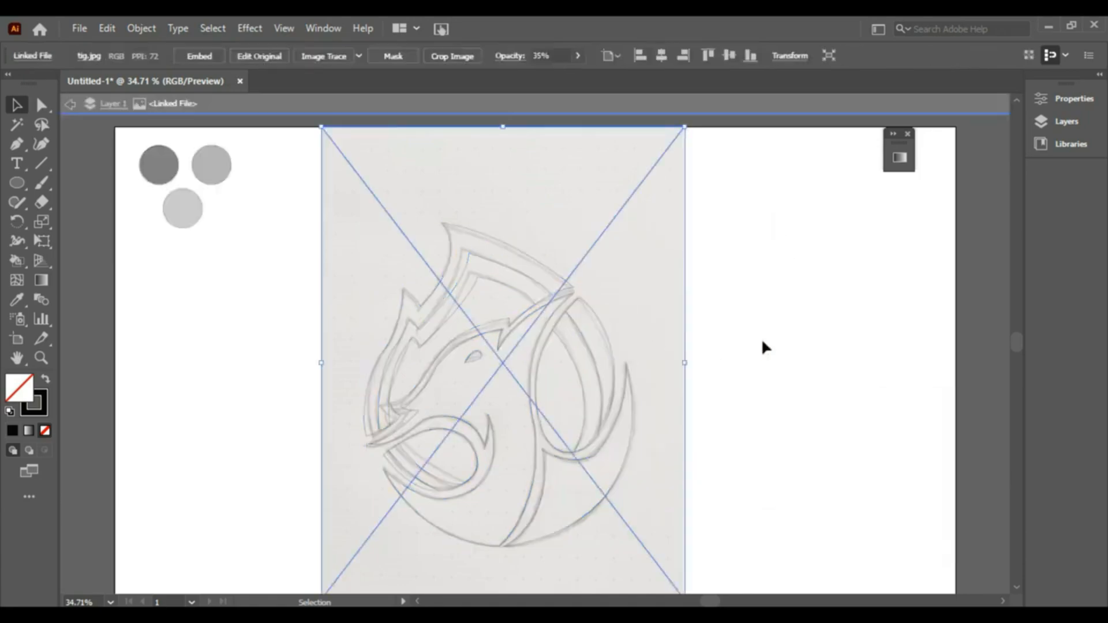
pyautogui.doubleClick(761, 338)
# Undo the image unlocking and the Live Paint grouping, leaving nothing selected.
pyautogui.hotkey('ctrl', 'z')
pyautogui.hotkey('ctrl', 'z')
pyautogui.hotkey('ctrl', 'z')
pyautogui.click(754, 426)
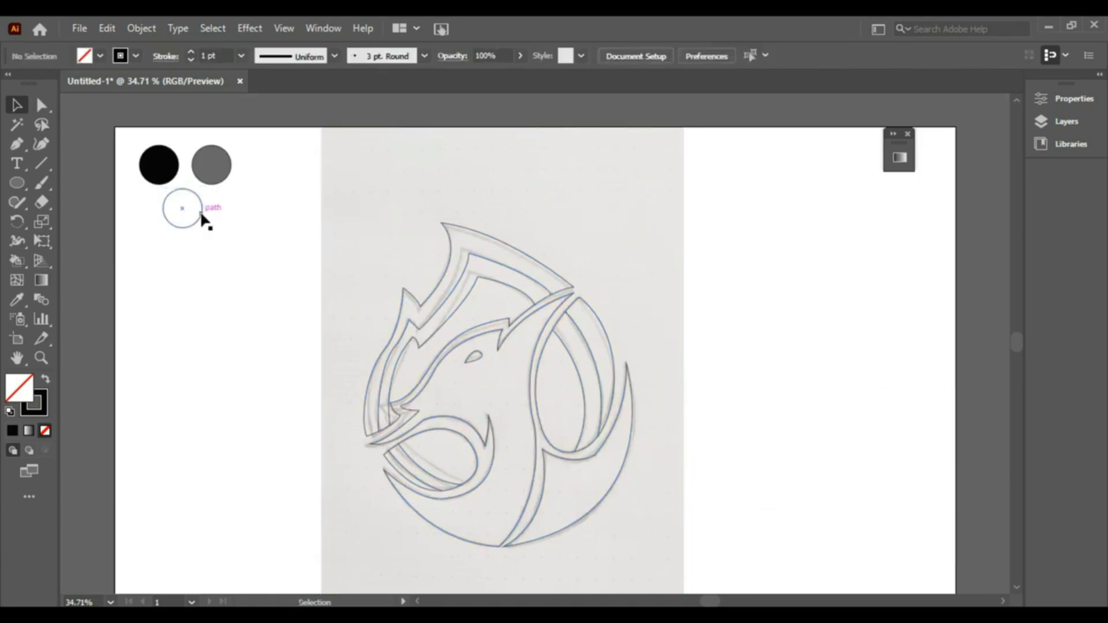
# Fill the empty third swatch circle below the black and dark gray ones with light gray.
pyautogui.click(201, 215)
pyautogui.click(100, 56)
pyautogui.click(91, 130)
# Fill the lower-right crescent with black sampled from the swatch circle and deselect it.
pyautogui.click(613, 480)
pyautogui.press('i')
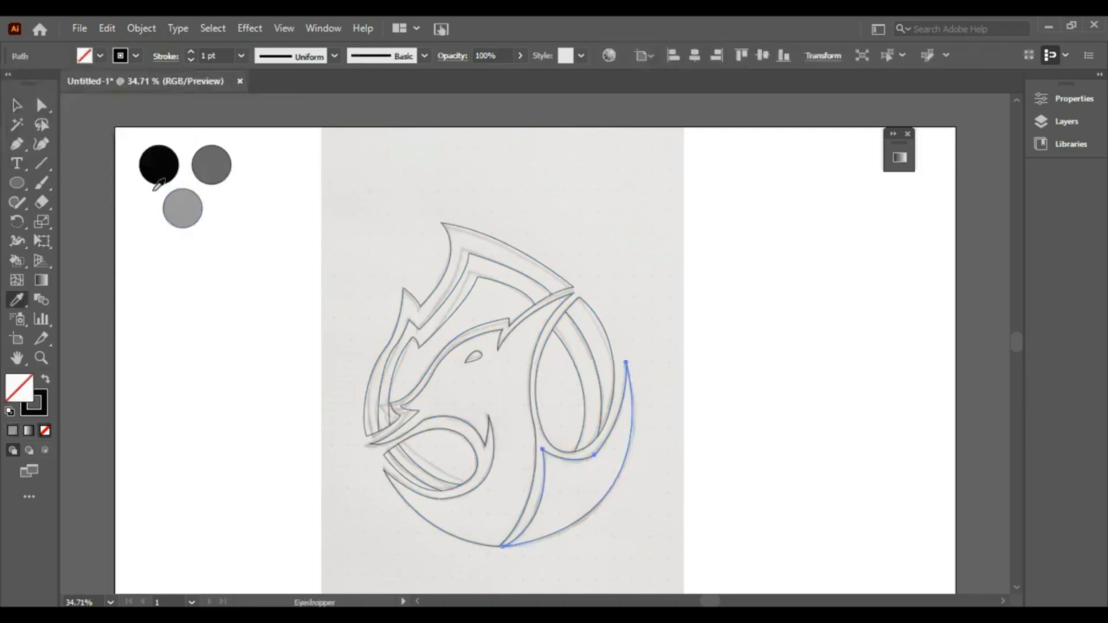
pyautogui.click(159, 166)
pyautogui.press('v')
pyautogui.click(488, 239)
pyautogui.click(266, 308)
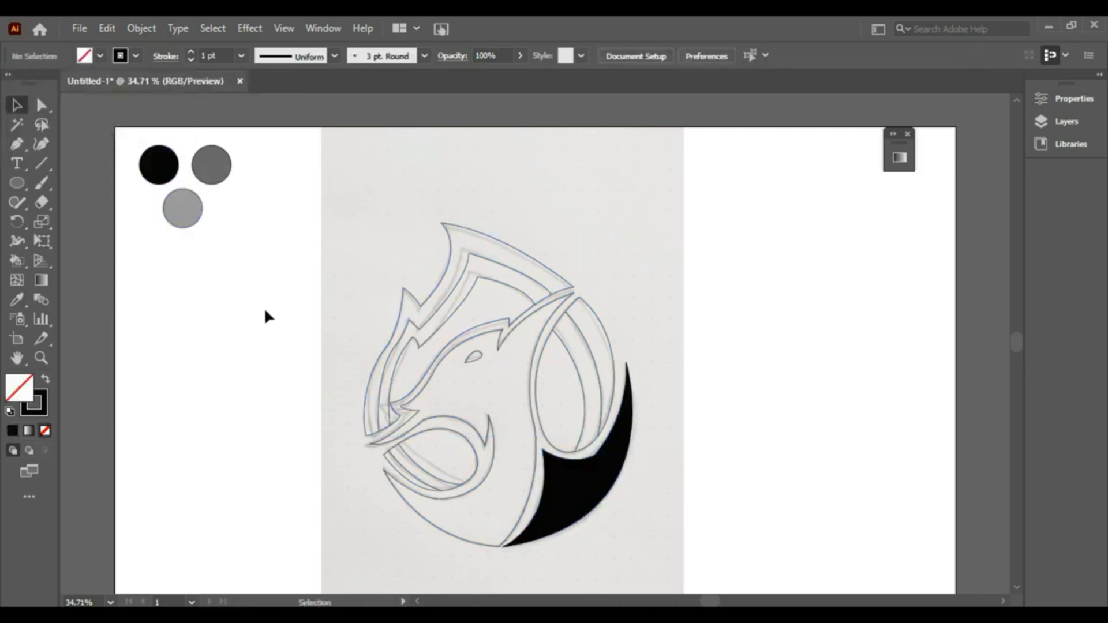
# Fill the bird's head and neck shape with black sampled from the swatch circle and deselect it.
pyautogui.click(417, 511)
pyautogui.press('i')
pyautogui.click(162, 166)
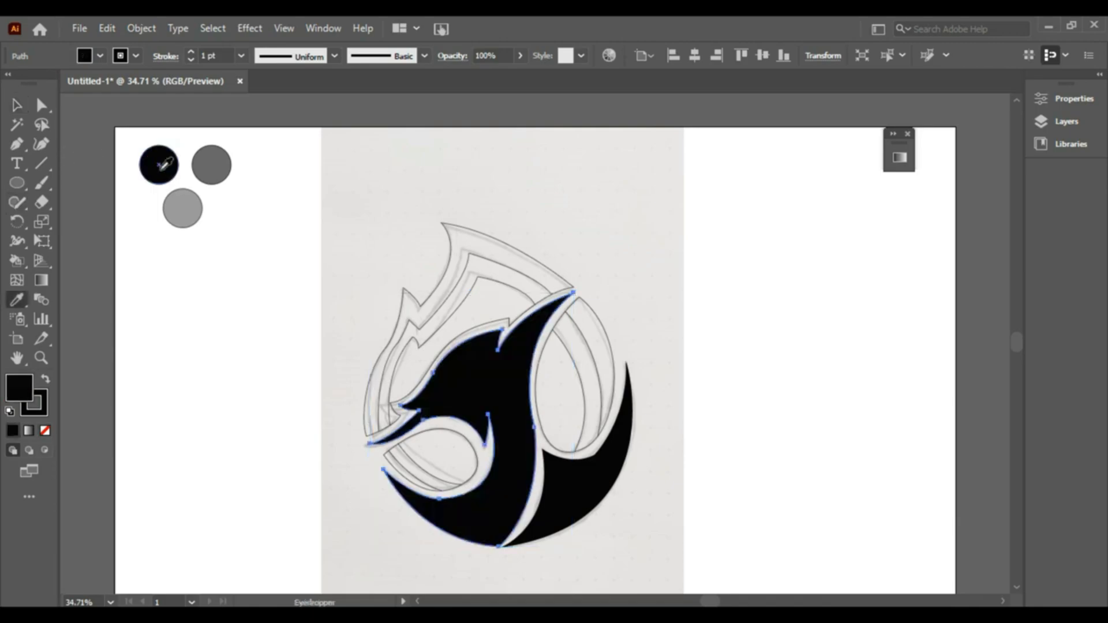
pyautogui.press('v')
pyautogui.click(355, 450)
# Divide the crest along its two inner contours into outer, middle and inner shapes with the Shape Builder tool.
pyautogui.click(440, 359)
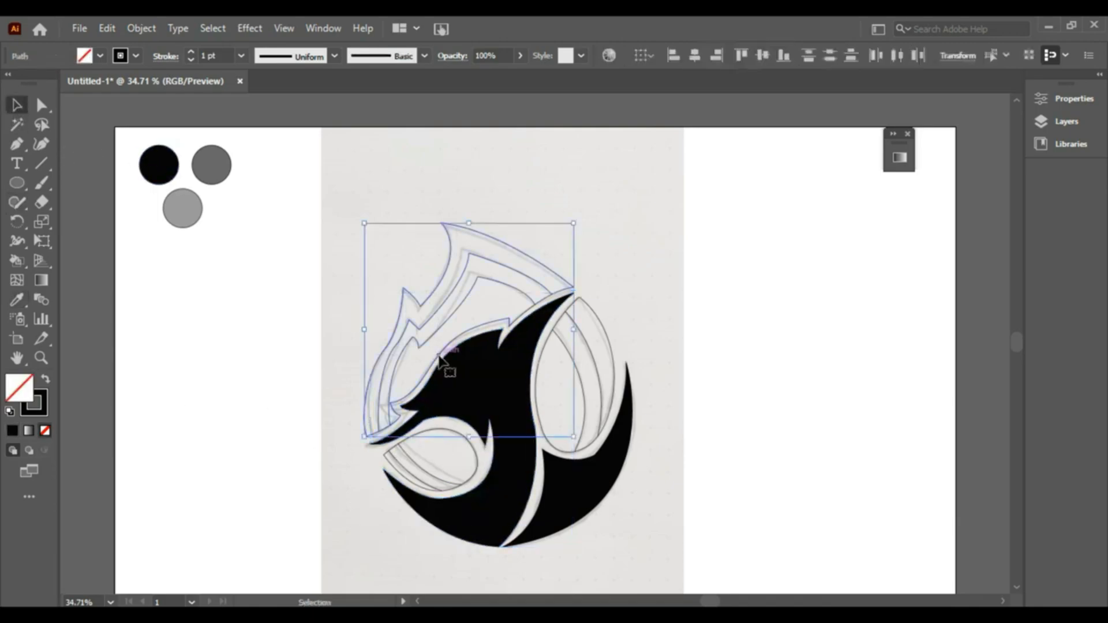
pyautogui.click(17, 261)
pyautogui.click(51, 262)
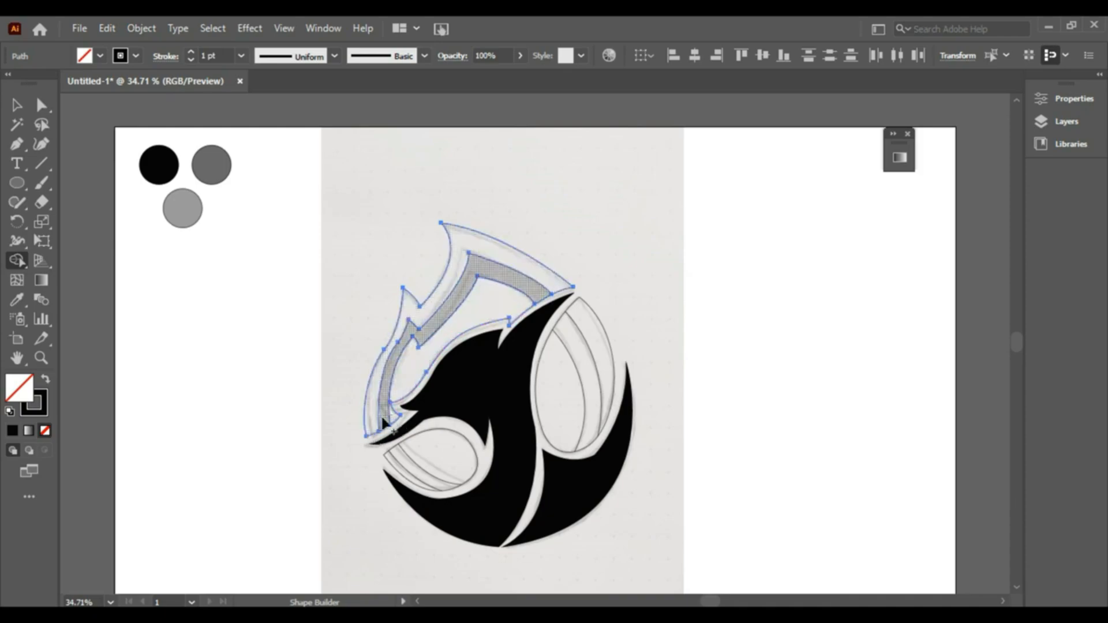
pyautogui.moveTo(381, 423); pyautogui.dragTo(371, 401)
pyautogui.press('v')
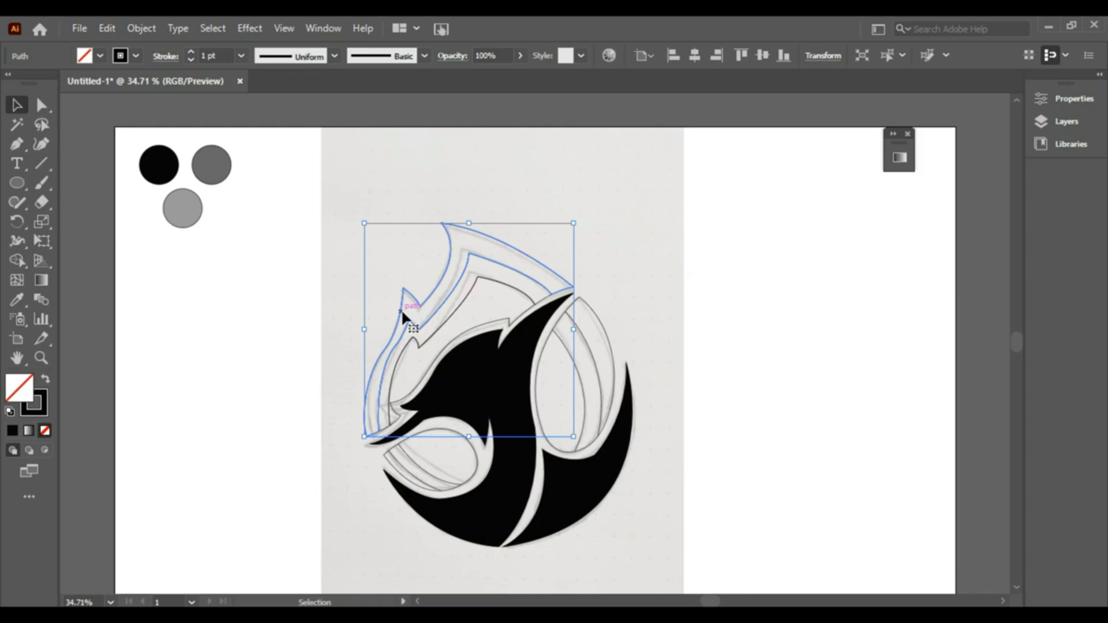
# Fill the crest's outer band with black sampled from the swatch circle and deselect it.
pyautogui.click(17, 300)
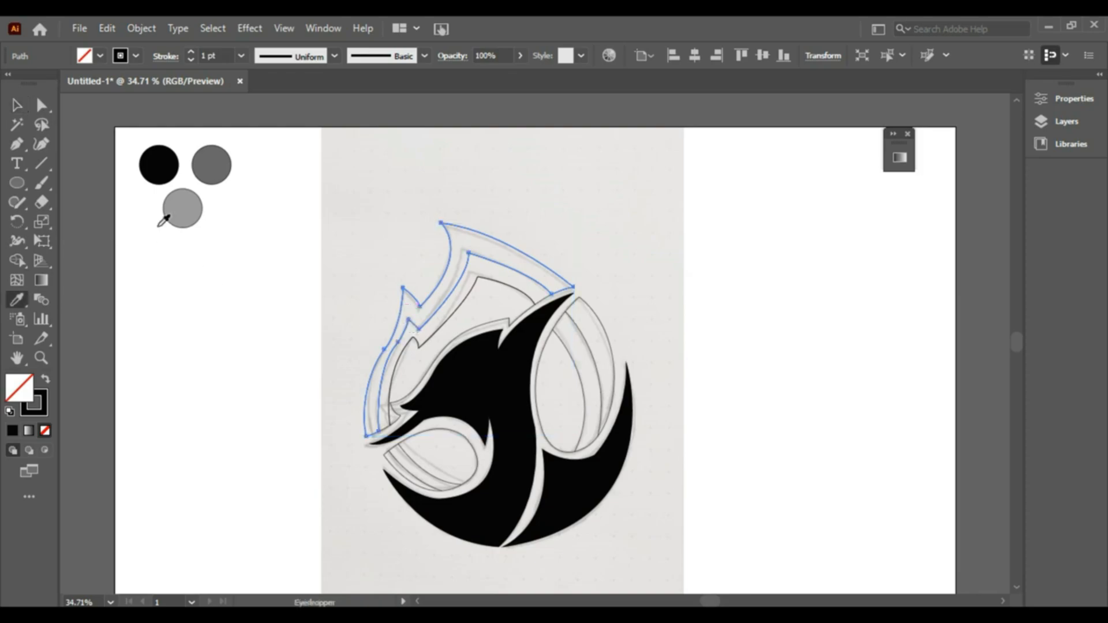
pyautogui.click(159, 167)
pyautogui.click(17, 105)
pyautogui.click(283, 231)
# Fill the crest's middle band with dark gray and its inner area with light gray, both sampled from the swatch circles.
pyautogui.click(451, 310)
pyautogui.press('i')
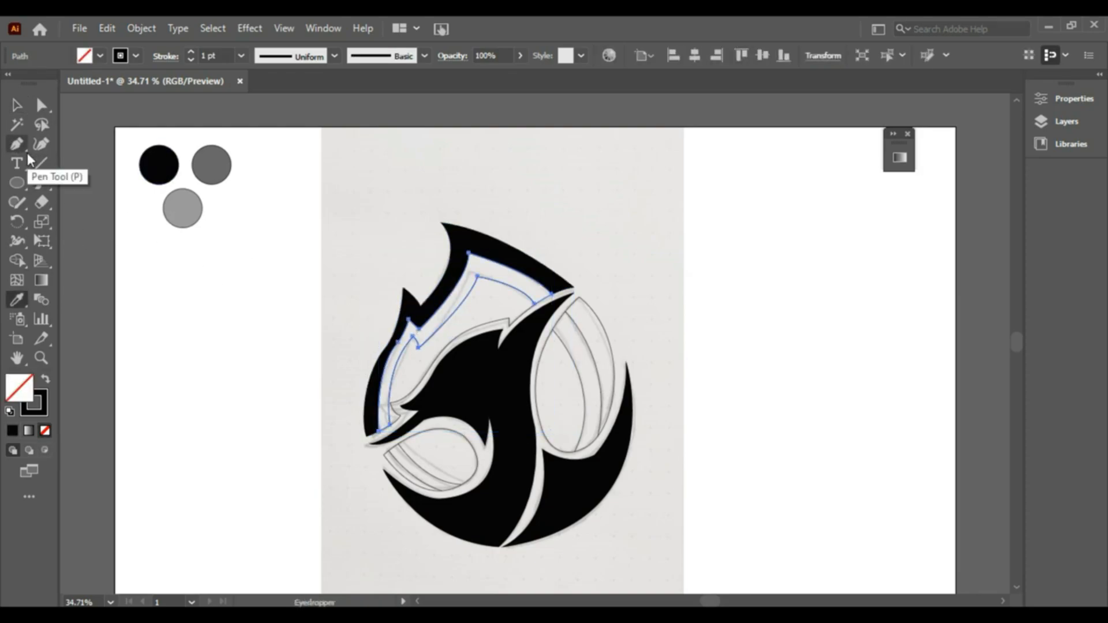
pyautogui.click(222, 161)
pyautogui.press('v')
pyautogui.click(455, 305)
pyautogui.press('i')
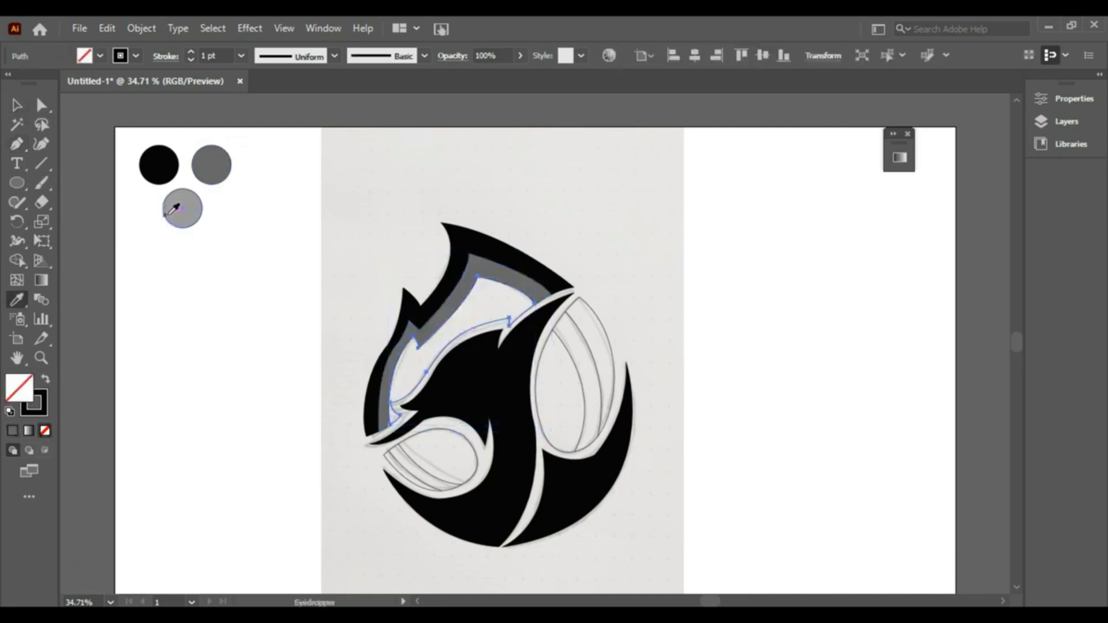
pyautogui.click(182, 208)
pyautogui.press('v')
# Try to split the large upright oval along its inner curves with the Shape Builder tool, and undo the result.
pyautogui.click(537, 410)
pyautogui.click(572, 394)
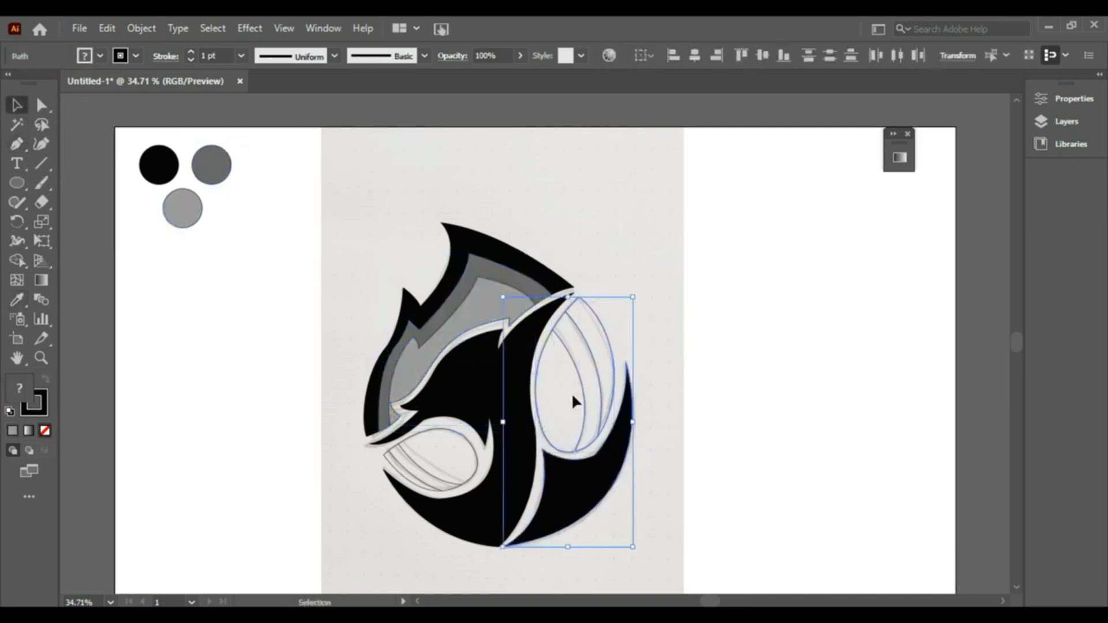
pyautogui.moveTo(624, 311); pyautogui.dragTo(582, 347)
pyautogui.click(17, 260)
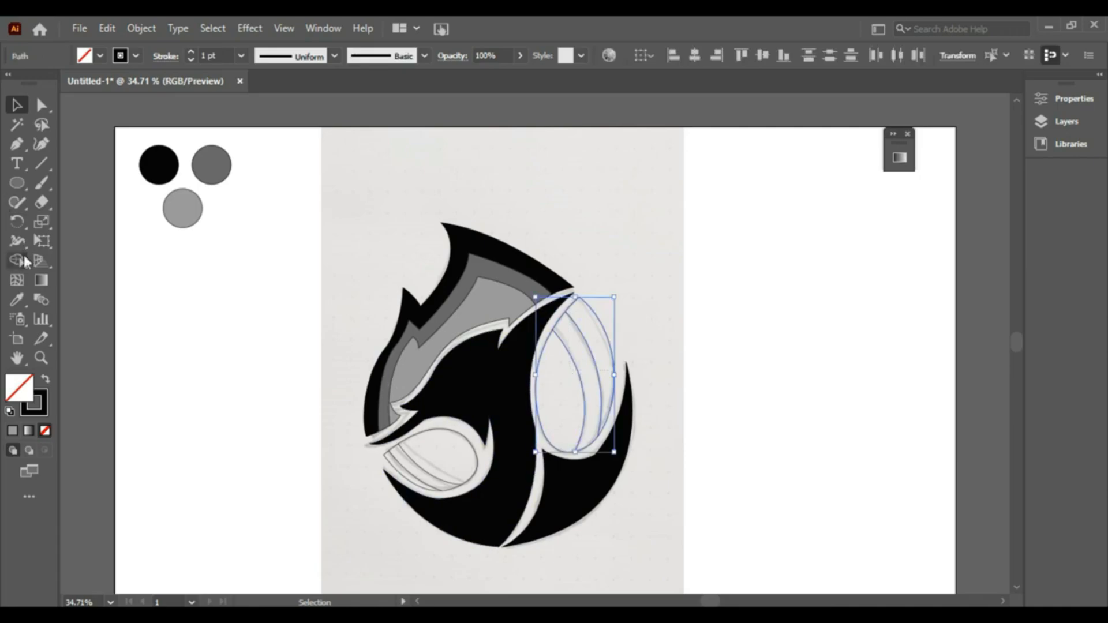
pyautogui.click(562, 380)
pyautogui.hotkey('ctrl', 'z')
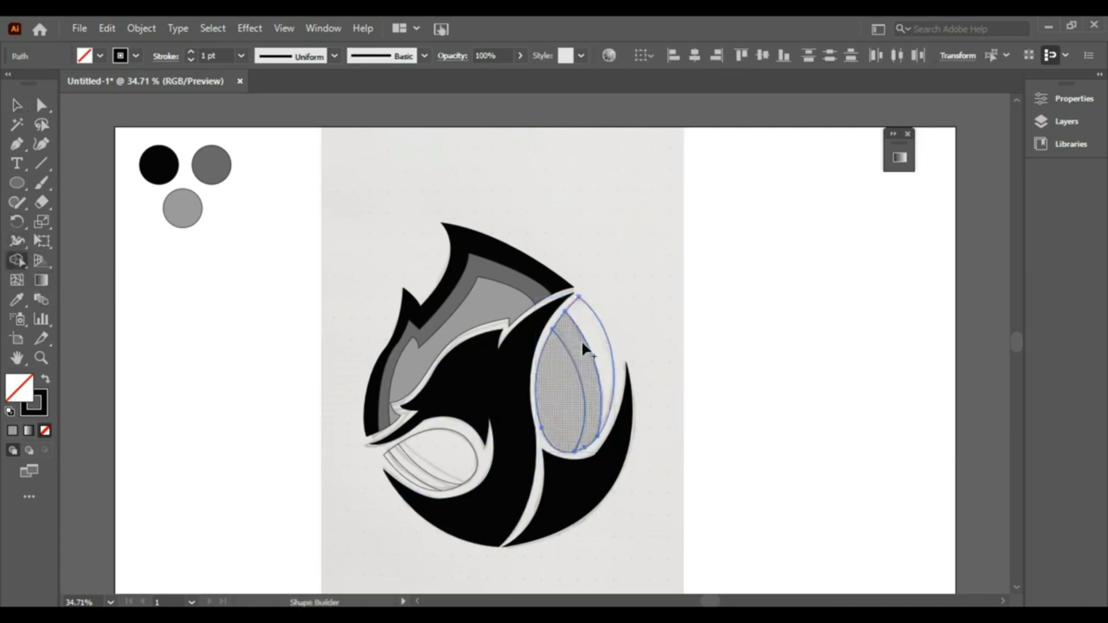
pyautogui.click(17, 105)
pyautogui.click(644, 354)
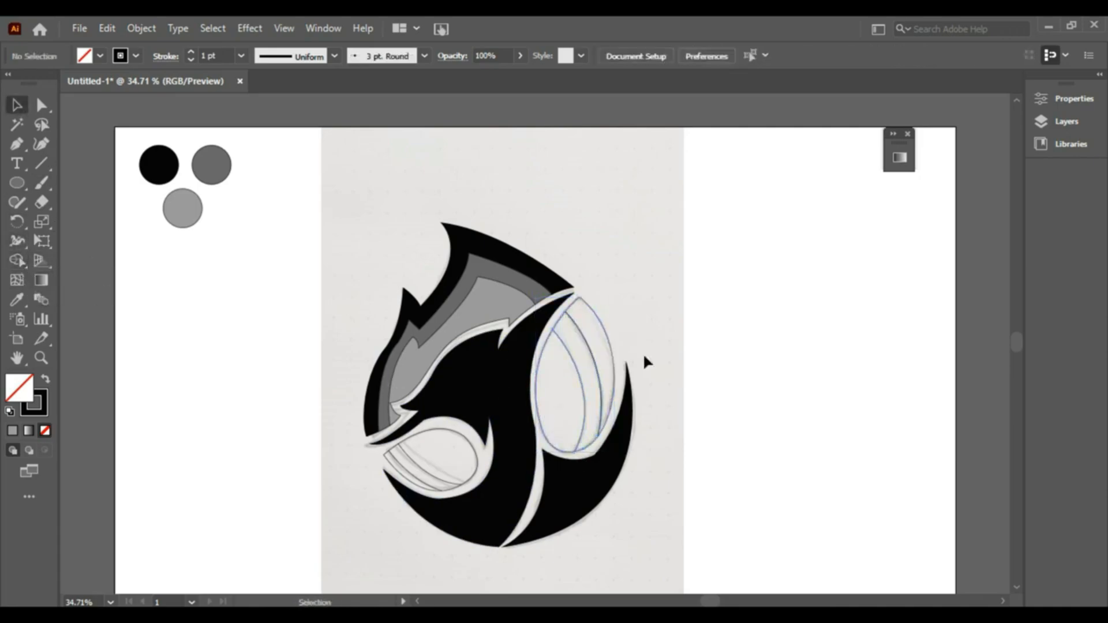
# Stretch the innermost curve of the upright oval so that its ends cross the oval's outline, and deselect it.
pyautogui.click(580, 371)
pyautogui.moveTo(552, 330); pyautogui.dragTo(548, 323)
pyautogui.moveTo(585, 452); pyautogui.dragTo(587, 455)
pyautogui.moveTo(623, 301); pyautogui.dragTo(540, 415)
pyautogui.click(630, 293)
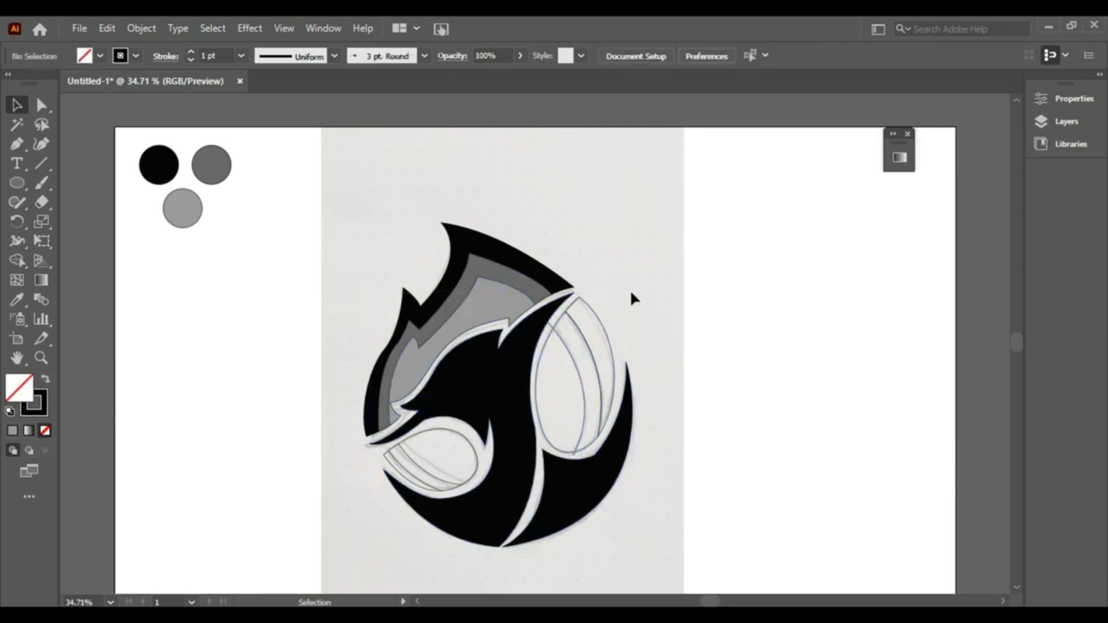
# Divide the large upright oval along its two inner curves into three separate shapes with the Shape Builder tool.
pyautogui.click(571, 369)
pyautogui.click(16, 260)
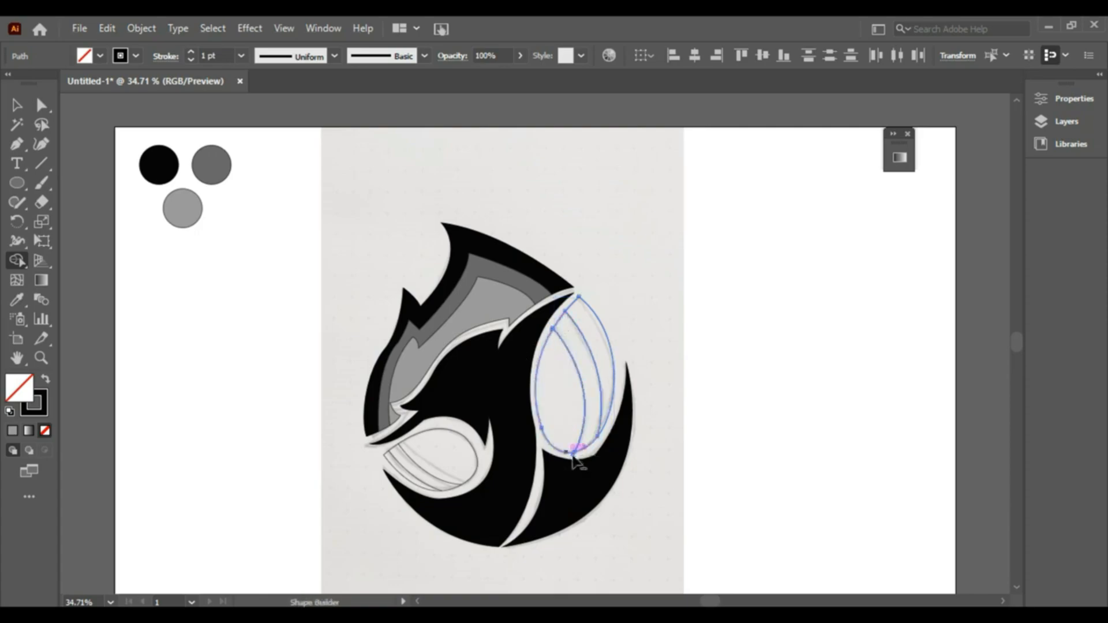
pyautogui.click(15, 100)
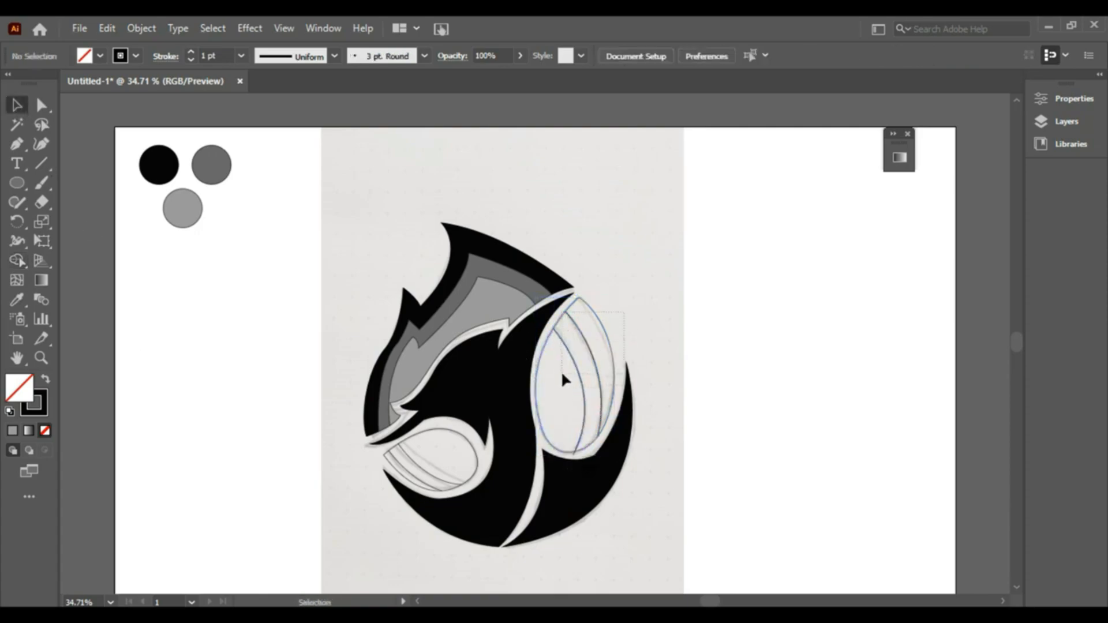
pyautogui.moveTo(565, 379); pyautogui.dragTo(563, 381)
pyautogui.hotkey('shift', 'm')
pyautogui.hotkey('ctrl', '1')
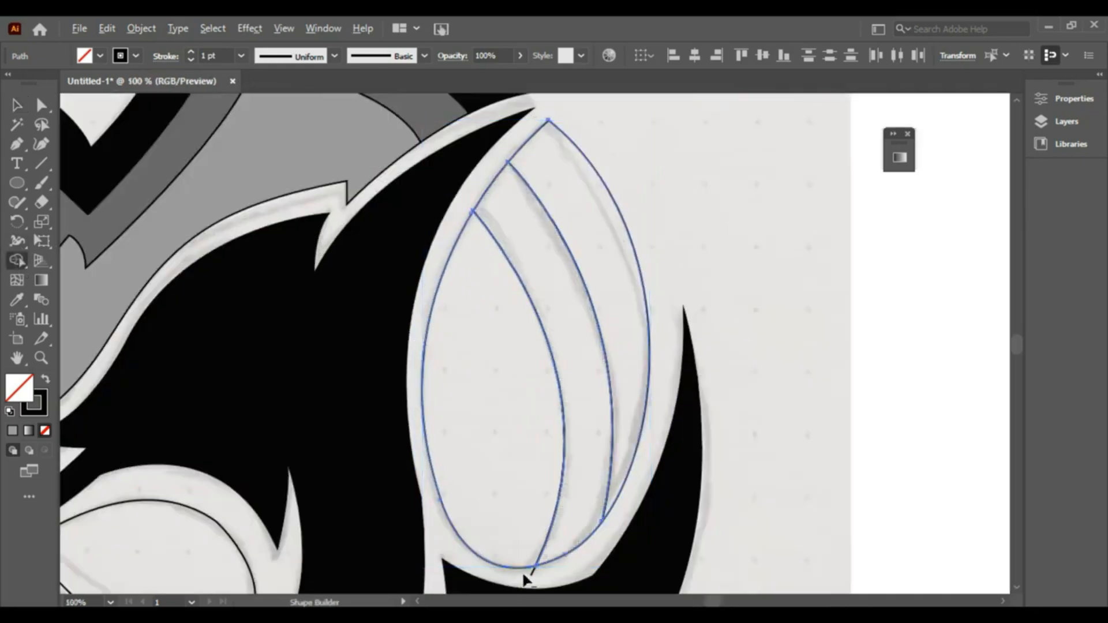
pyautogui.press('v')
pyautogui.moveTo(498, 577); pyautogui.dragTo(596, 509)
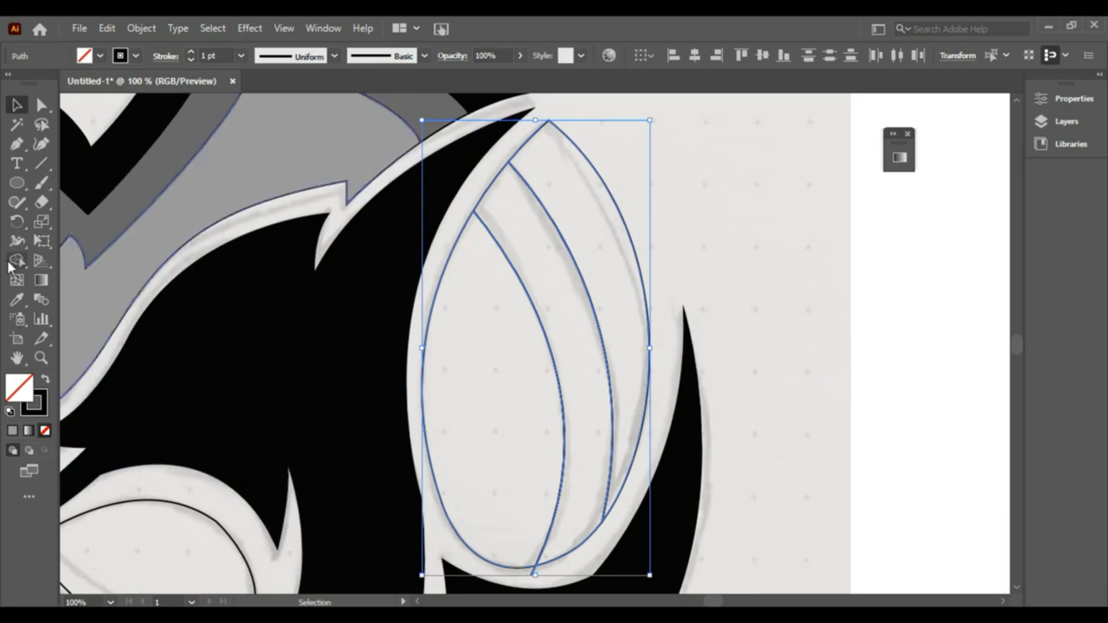
pyautogui.hotkey('shift', 'm')
pyautogui.click(20, 102)
pyautogui.click(781, 235)
# Fill the upright oval's inner section with light gray sampled from the crest's inner area.
pyautogui.hotkey('ctrl', '-')
pyautogui.hotkey('ctrl', '-')
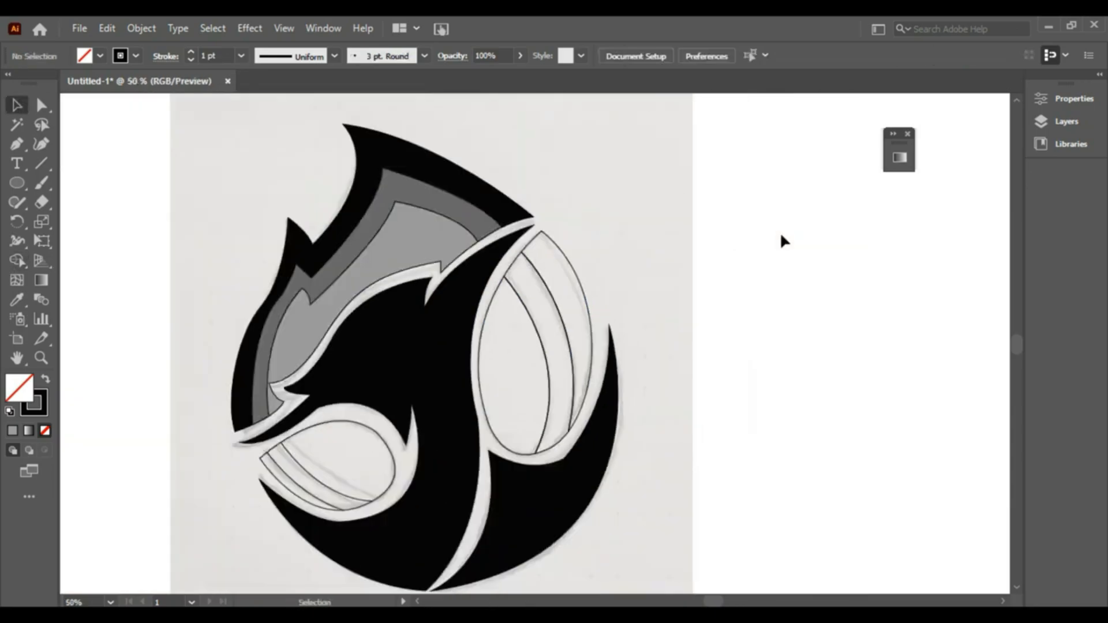
pyautogui.click(478, 360)
pyautogui.press('i')
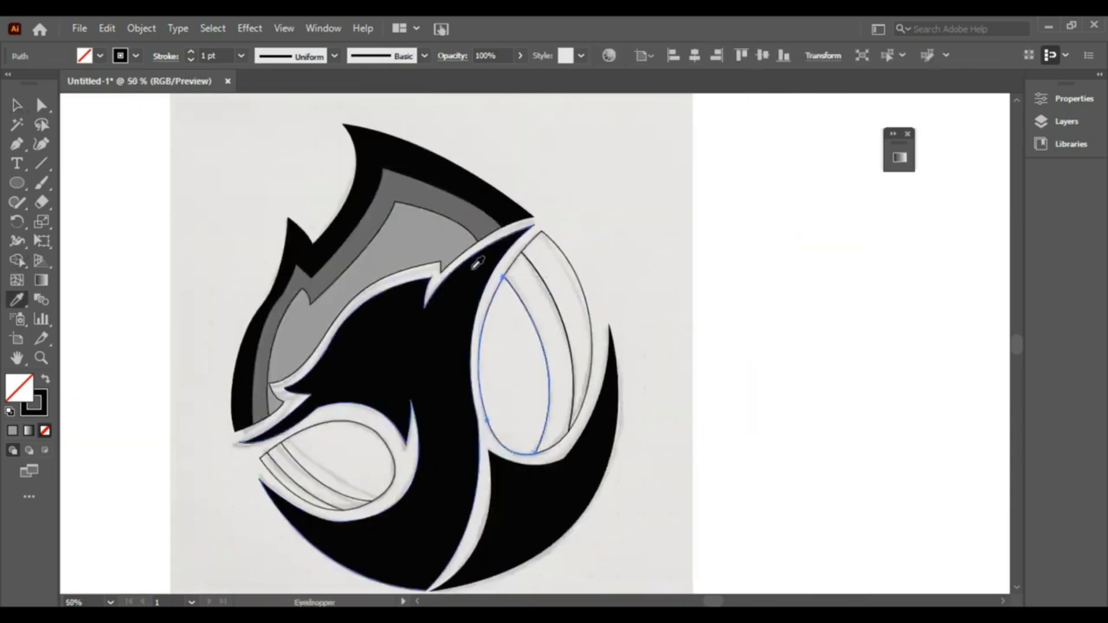
pyautogui.click(450, 242)
pyautogui.click(17, 105)
# Fill the upright oval's middle band with dark gray and its outer band with black, sampled from the matching crest bands.
pyautogui.click(573, 381)
pyautogui.press('i')
pyautogui.click(483, 232)
pyautogui.click(17, 105)
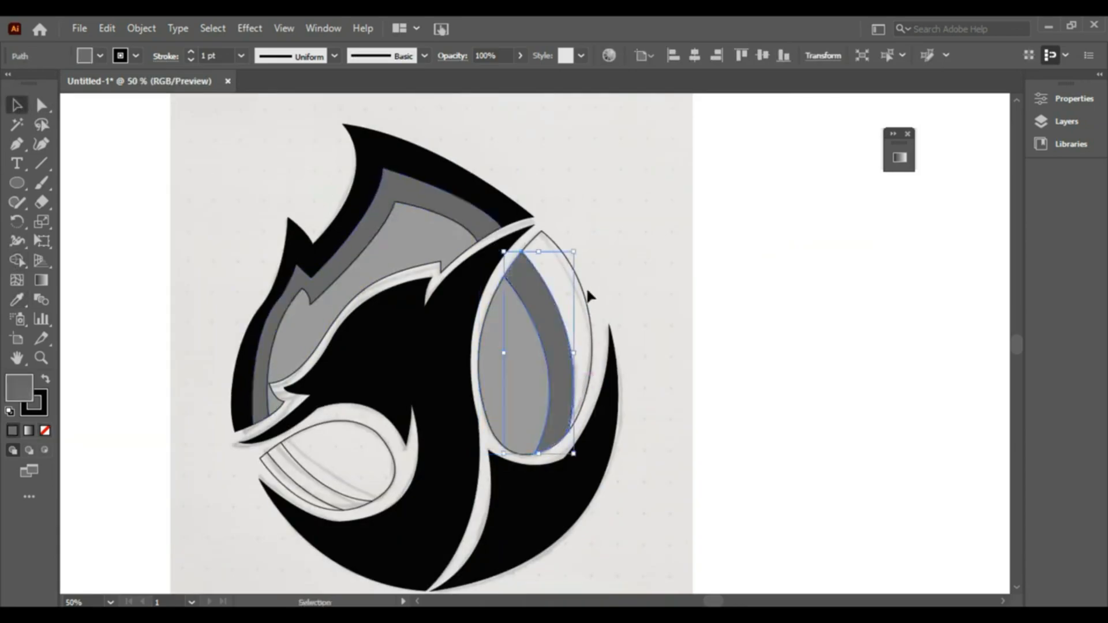
pyautogui.click(584, 293)
pyautogui.press('i')
pyautogui.click(500, 210)
pyautogui.click(17, 105)
pyautogui.click(111, 329)
# Stretch the innermost curve of the small lower oval so that its ends cross the oval's outline, and deselect it.
pyautogui.click(278, 467)
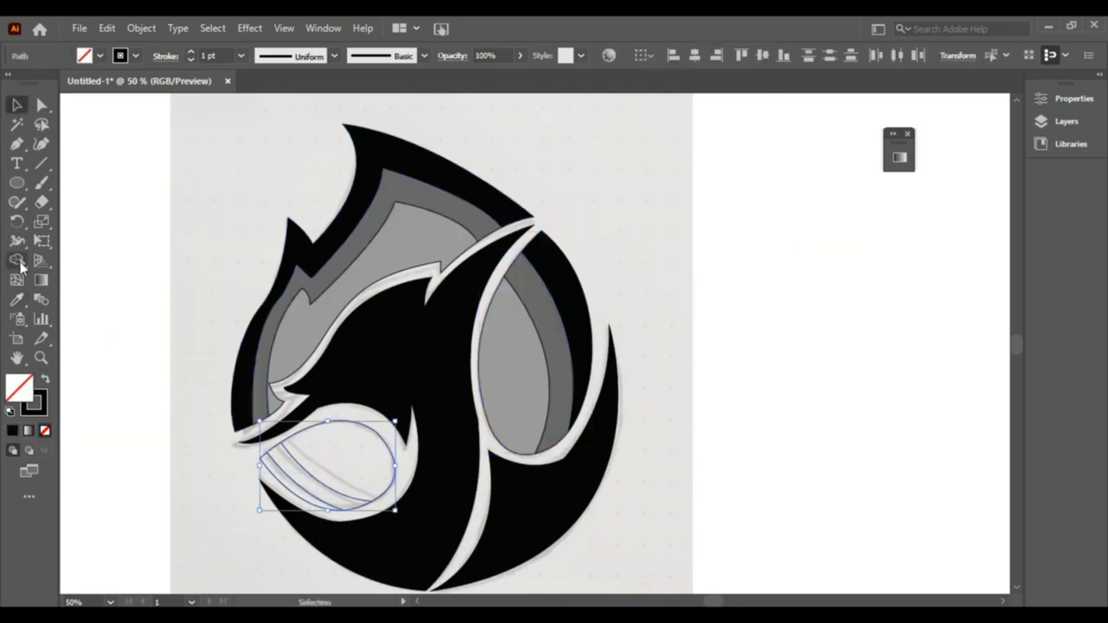
pyautogui.click(128, 481)
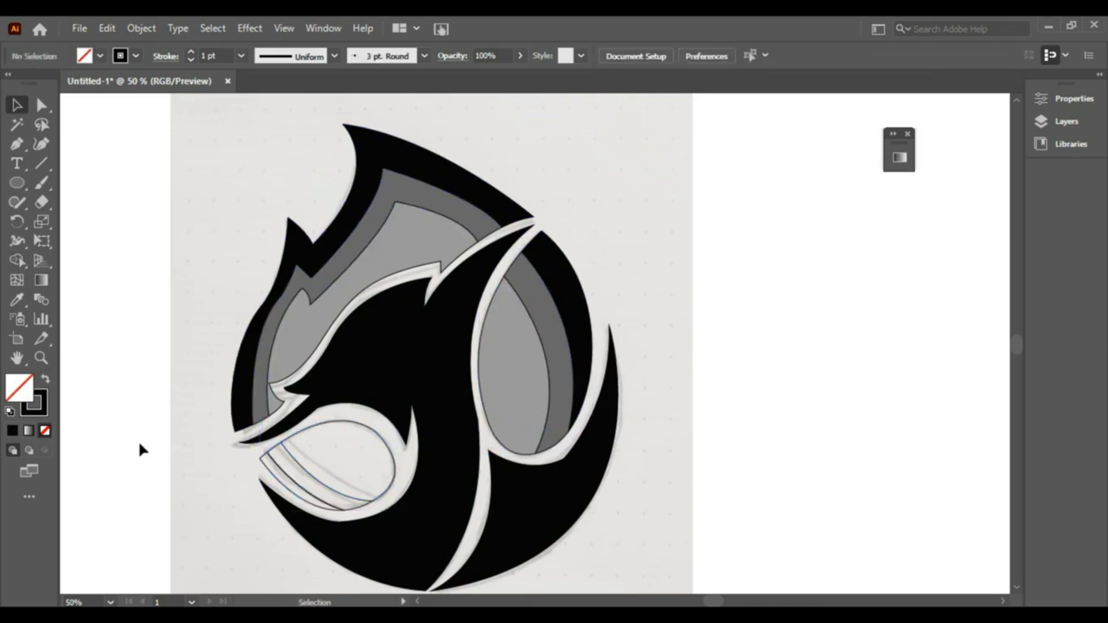
pyautogui.click(303, 469)
pyautogui.moveTo(375, 503); pyautogui.dragTo(381, 507)
pyautogui.click(180, 463)
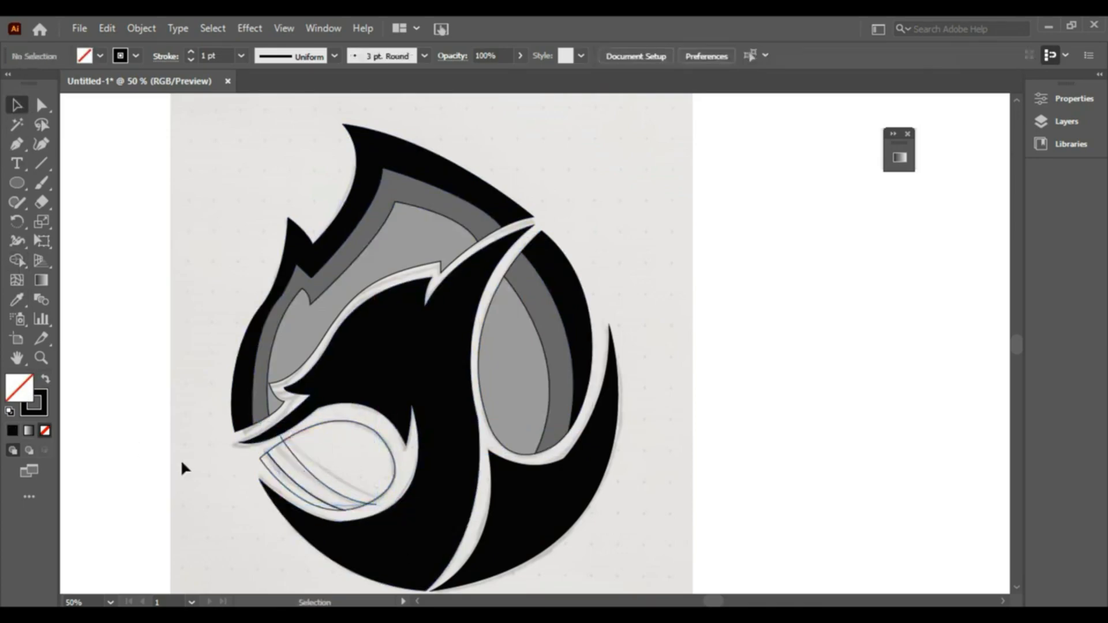
pyautogui.moveTo(181, 464); pyautogui.dragTo(306, 473)
pyautogui.click(18, 261)
pyautogui.click(336, 462)
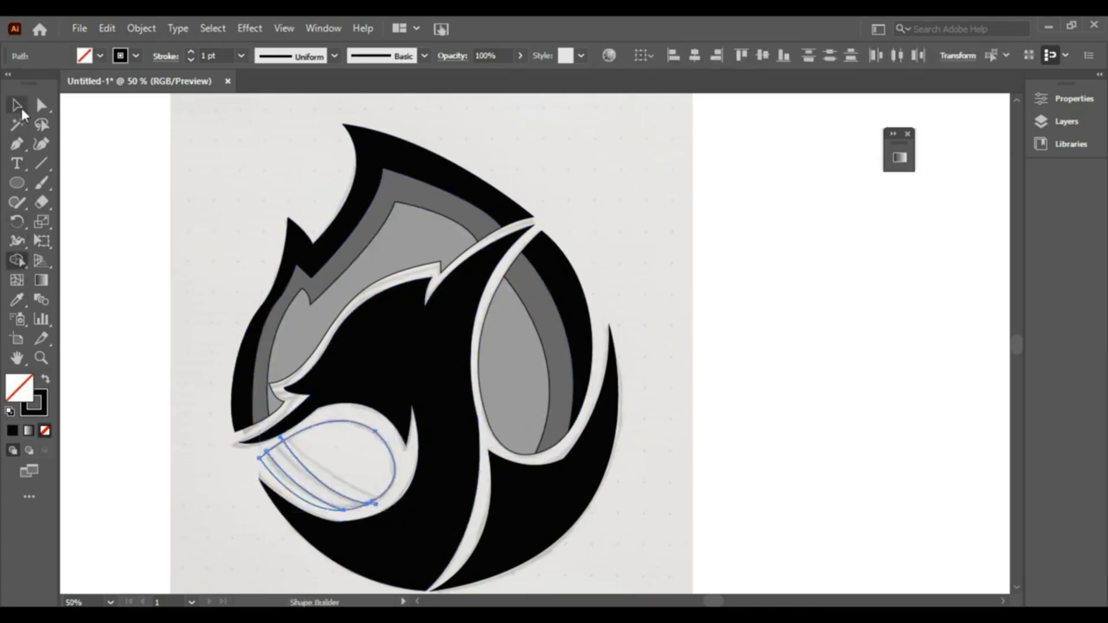
pyautogui.click(22, 109)
pyautogui.click(242, 508)
pyautogui.click(369, 505)
pyautogui.click(355, 521)
pyautogui.click(248, 464)
pyautogui.moveTo(248, 464); pyautogui.dragTo(346, 463)
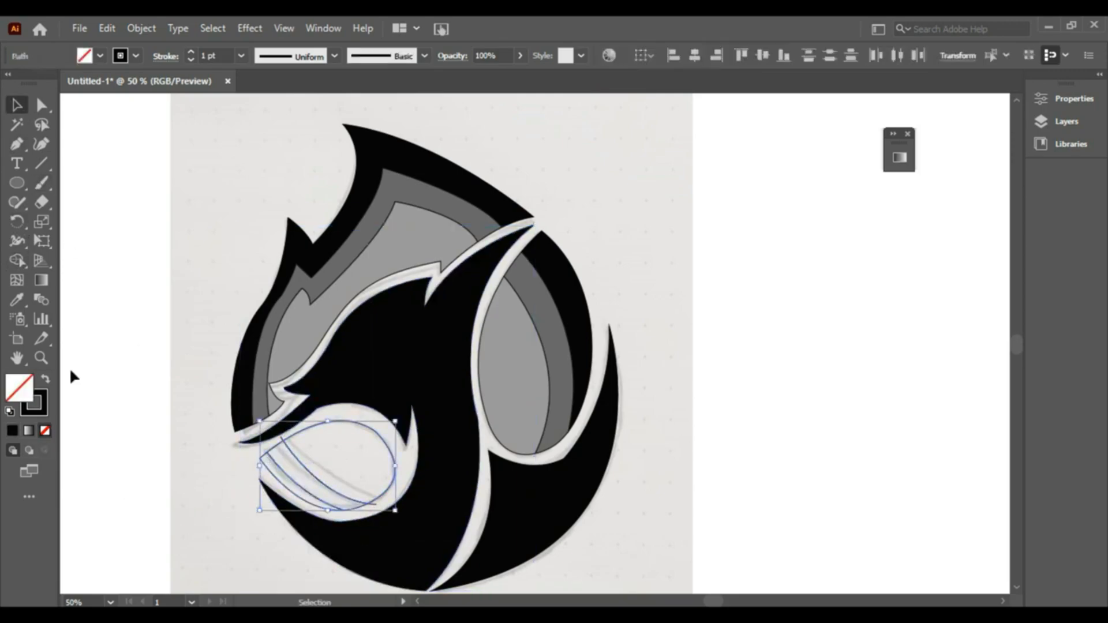
pyautogui.click(73, 377)
pyautogui.click(291, 453)
pyautogui.click(277, 446)
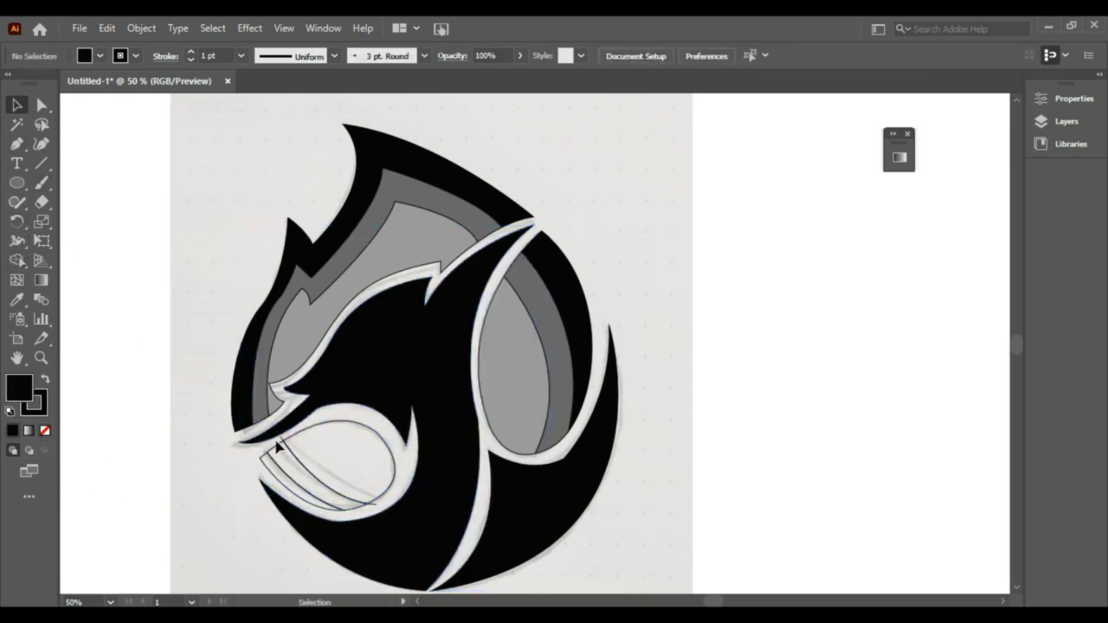
pyautogui.hotkey('ctrl', 'z')
pyautogui.hotkey('ctrl', 'z')
# Divide the small oval along its inner curves with the Shape Builder tool and delete the leftover curve ends.
pyautogui.click(396, 478)
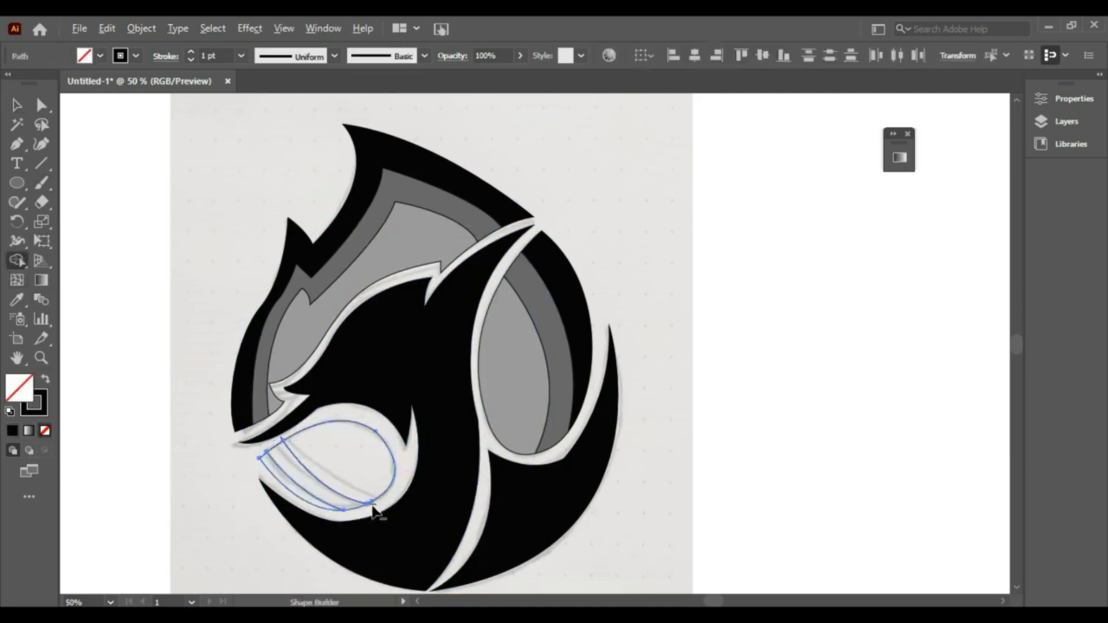
pyautogui.press('v')
pyautogui.click(112, 428)
pyautogui.moveTo(347, 421); pyautogui.dragTo(185, 454)
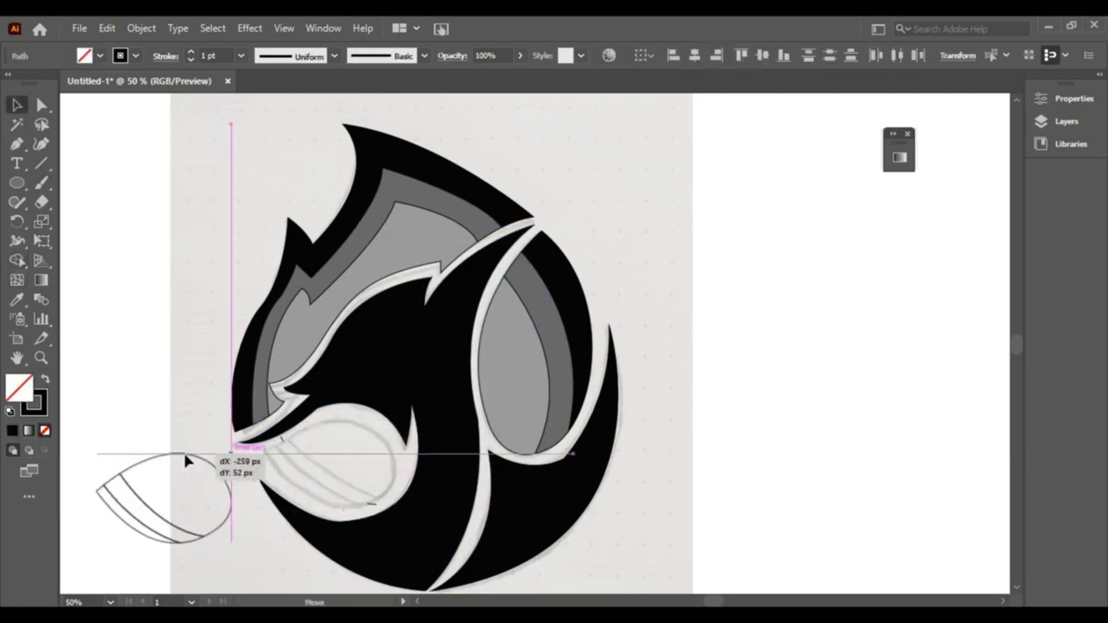
pyautogui.click(281, 440)
pyautogui.press('Delete')
pyautogui.moveTo(147, 510); pyautogui.dragTo(313, 469)
# Fill the small oval's inner section with light gray and its middle band with dark gray, sampled from the matching crest areas.
pyautogui.click(17, 298)
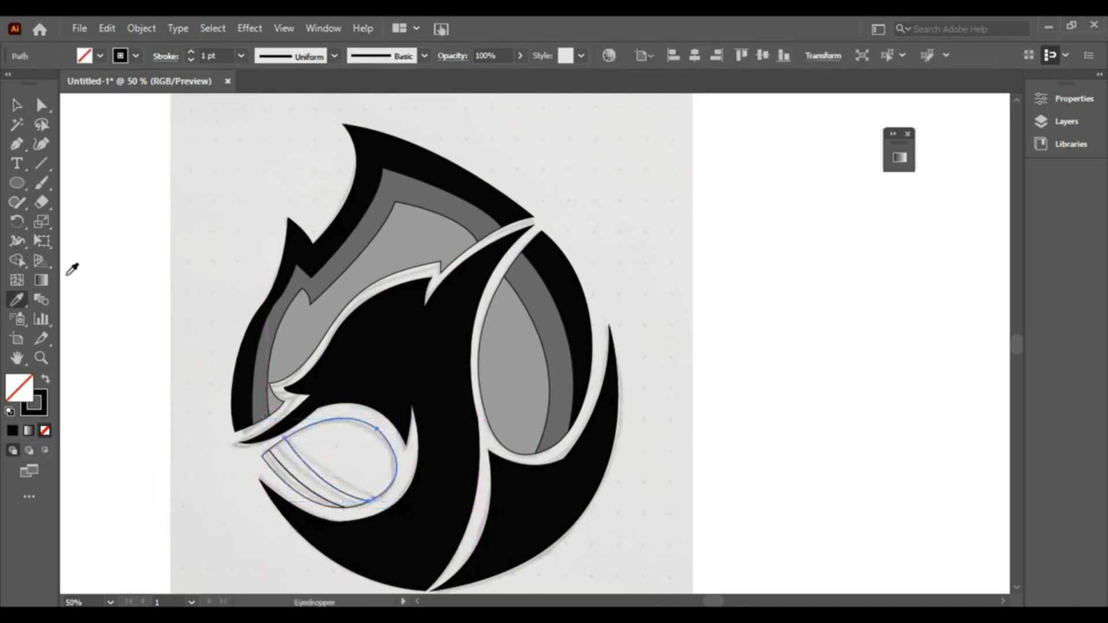
pyautogui.click(300, 324)
pyautogui.click(189, 459)
pyautogui.click(290, 473)
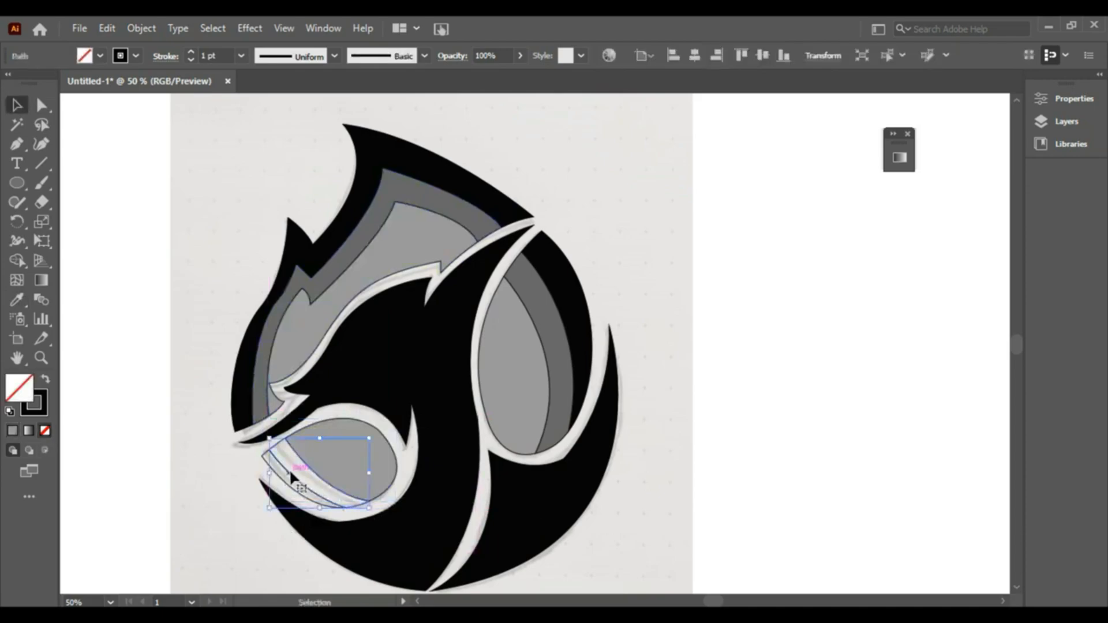
pyautogui.click(16, 299)
pyautogui.click(274, 327)
# Fill the small oval's outer band with black sampled from the neighbouring black shape.
pyautogui.click(17, 105)
pyautogui.click(150, 357)
pyautogui.click(282, 480)
pyautogui.click(17, 299)
pyautogui.click(304, 518)
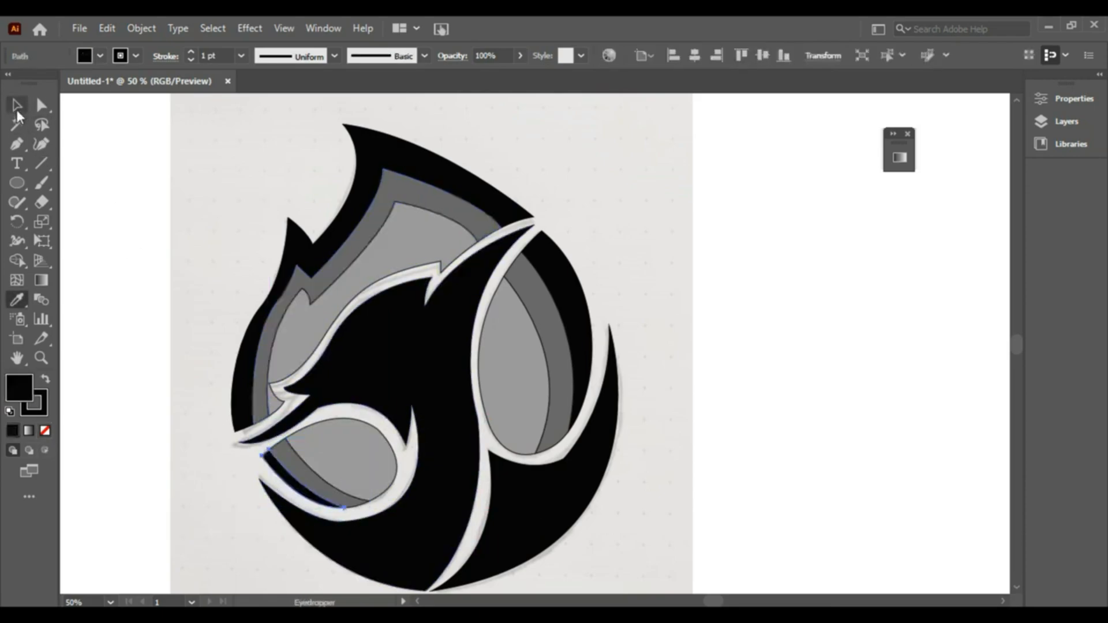
# Send the black bird-head shape to the back, behind the sketch image.
pyautogui.click(17, 106)
pyautogui.click(391, 370)
pyautogui.rightClick(390, 370)
pyautogui.moveTo(451, 526)
pyautogui.click(612, 578)
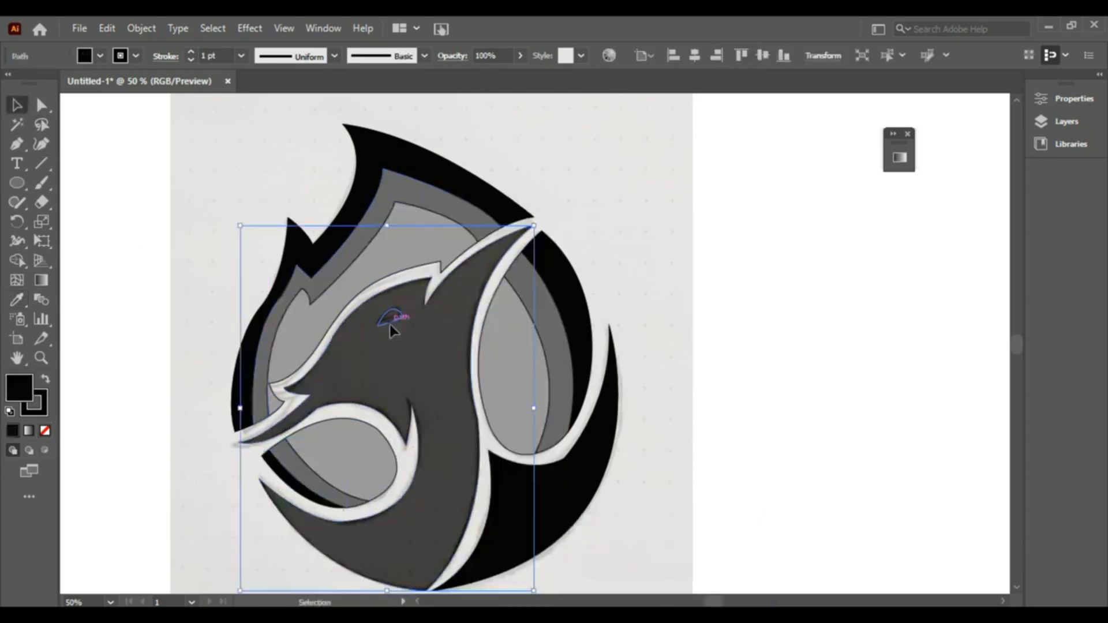
# Fill the bird's eye shape with white and deselect it.
pyautogui.click(389, 324)
pyautogui.click(100, 56)
pyautogui.click(34, 83)
pyautogui.click(429, 419)
# Bring the black bird-head shape to the front.
pyautogui.click(458, 465)
pyautogui.rightClick(458, 465)
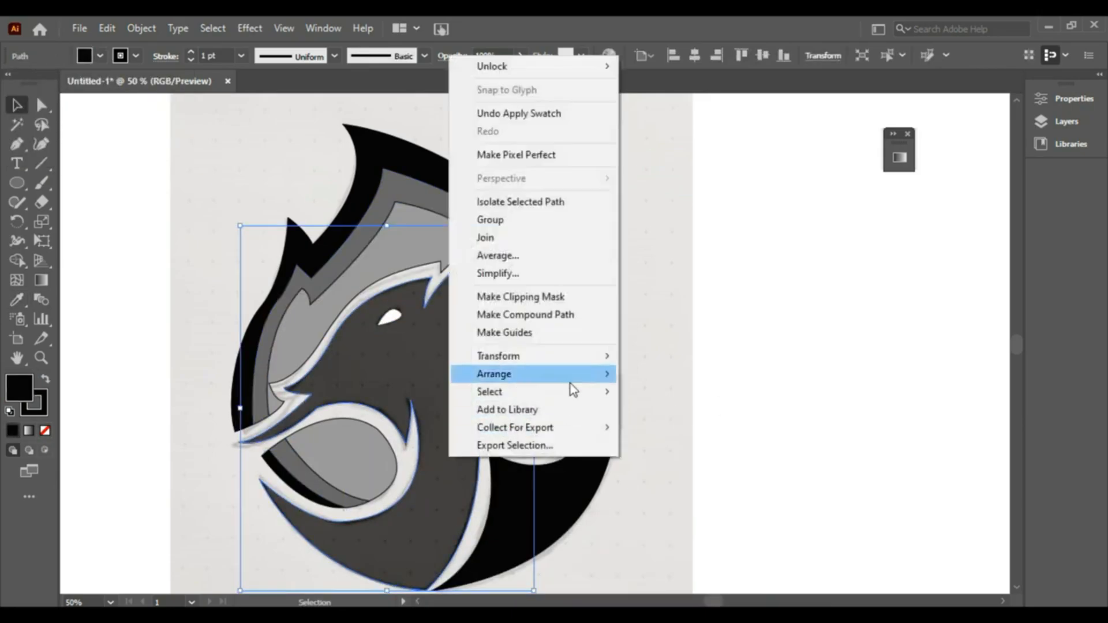
pyautogui.moveTo(574, 388)
pyautogui.click(627, 378)
# Move the white eye onto the bird's head, just below the brow line, and deselect it.
pyautogui.click(896, 350)
pyautogui.click(400, 317)
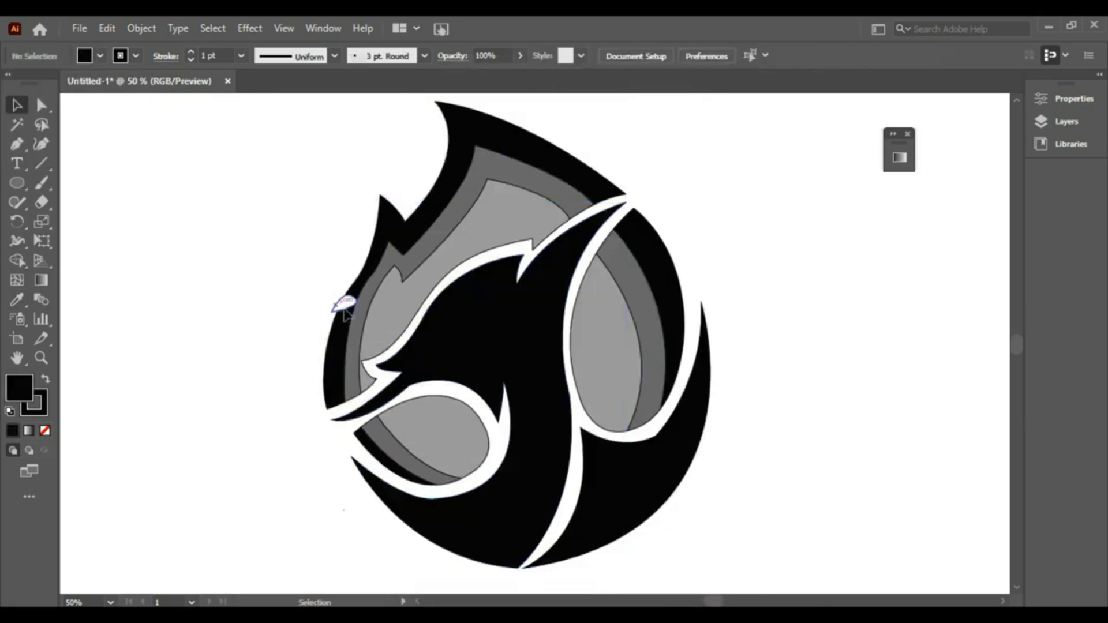
pyautogui.moveTo(344, 310); pyautogui.dragTo(481, 300)
pyautogui.click(802, 320)
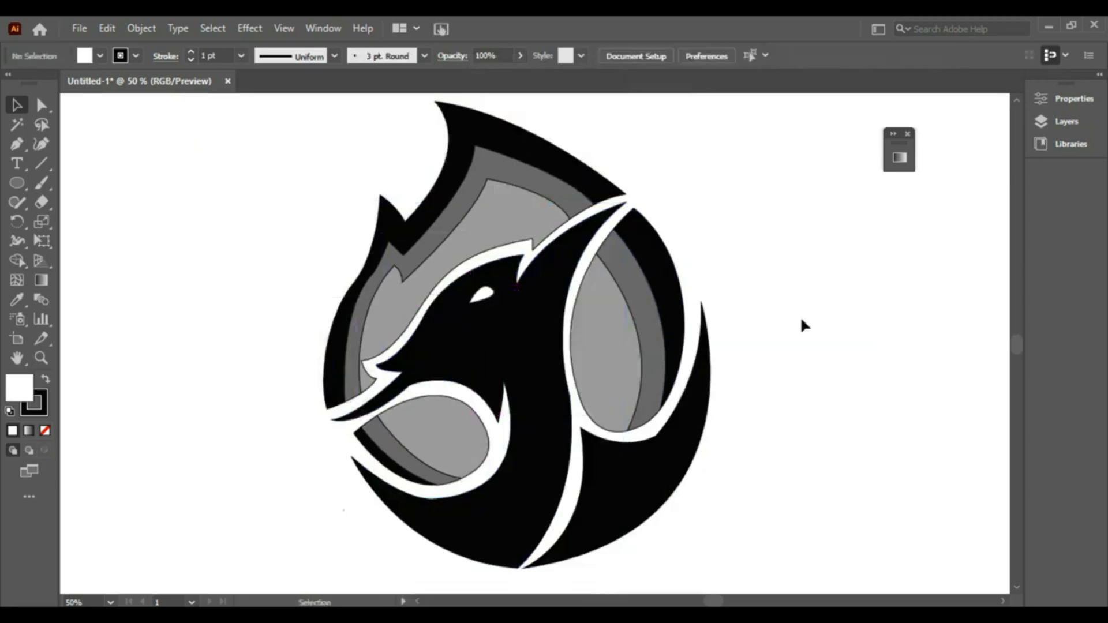
# Remove the stroke from all the artwork.
pyautogui.hotkey('ctrl', 'a')
pyautogui.click(135, 56)
pyautogui.click(13, 82)
pyautogui.click(186, 319)
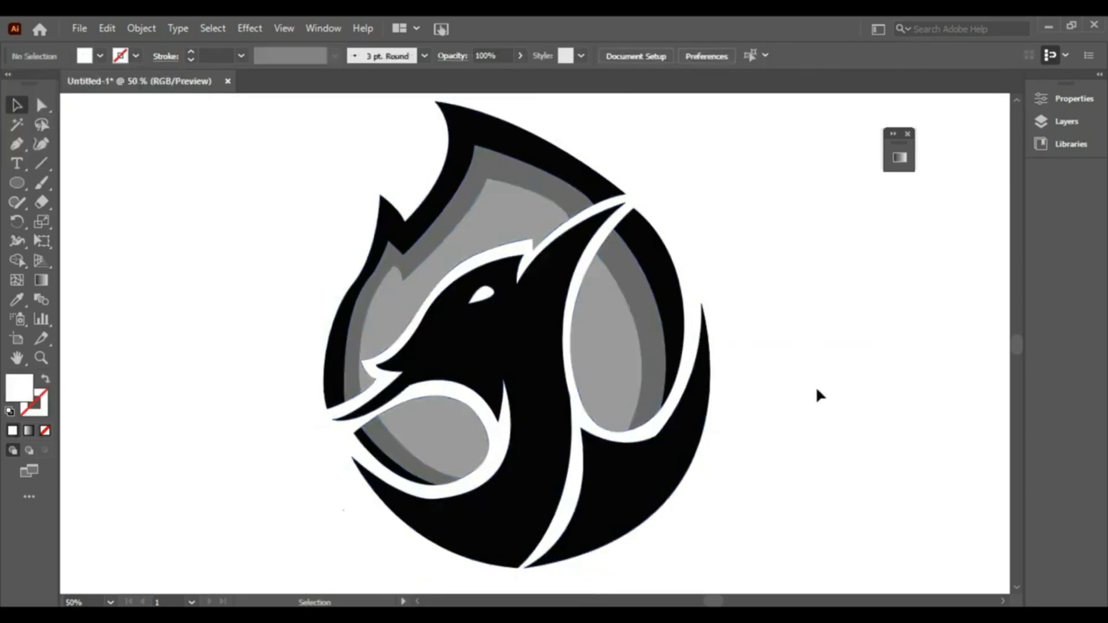
# Select all the shapes of the finished logo on the artboard, leaving out the three color swatch circles.
pyautogui.moveTo(314, 172); pyautogui.dragTo(745, 436)
pyautogui.hotkey('ctrl', '-')
pyautogui.hotkey('ctrl', '-')
pyautogui.click(746, 437)
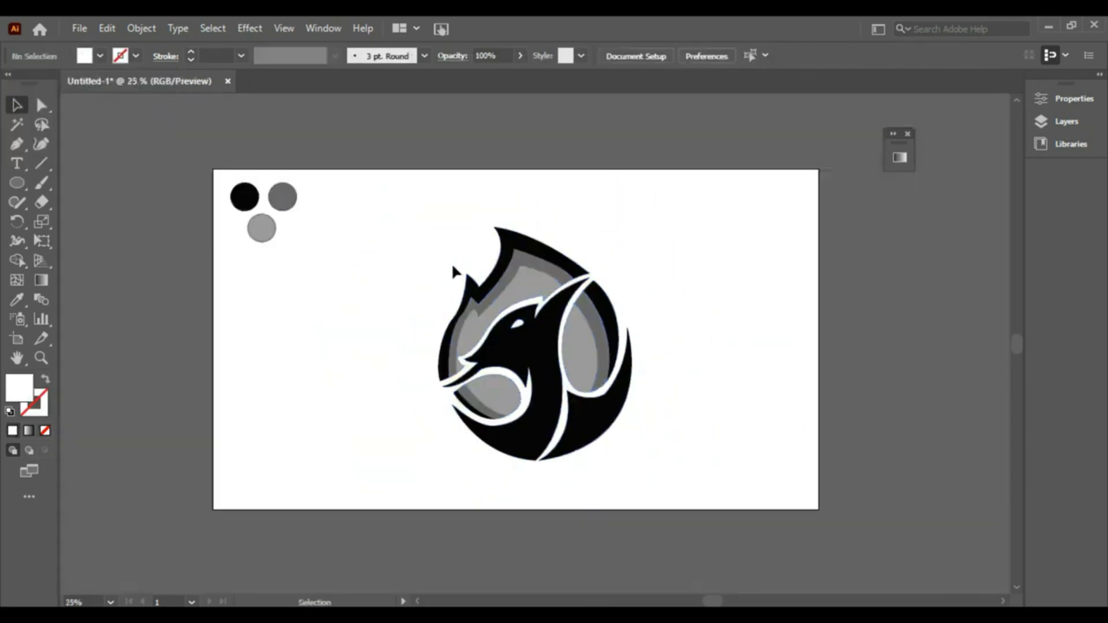
pyautogui.moveTo(412, 240); pyautogui.dragTo(654, 456)
pyautogui.click(659, 461)
pyautogui.moveTo(432, 218); pyautogui.dragTo(644, 406)
pyautogui.click(447, 262)
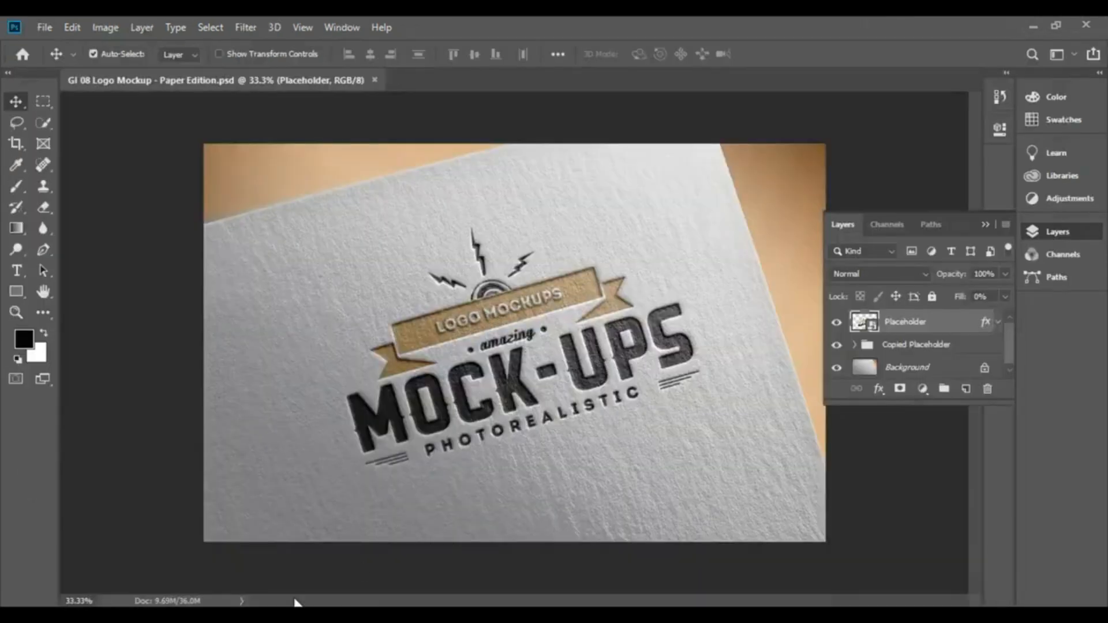
# In Photoshop, open the paper mockup's Placeholder smart object and paste the logo into it as a vector smart object.
pyautogui.doubleClick(865, 323)
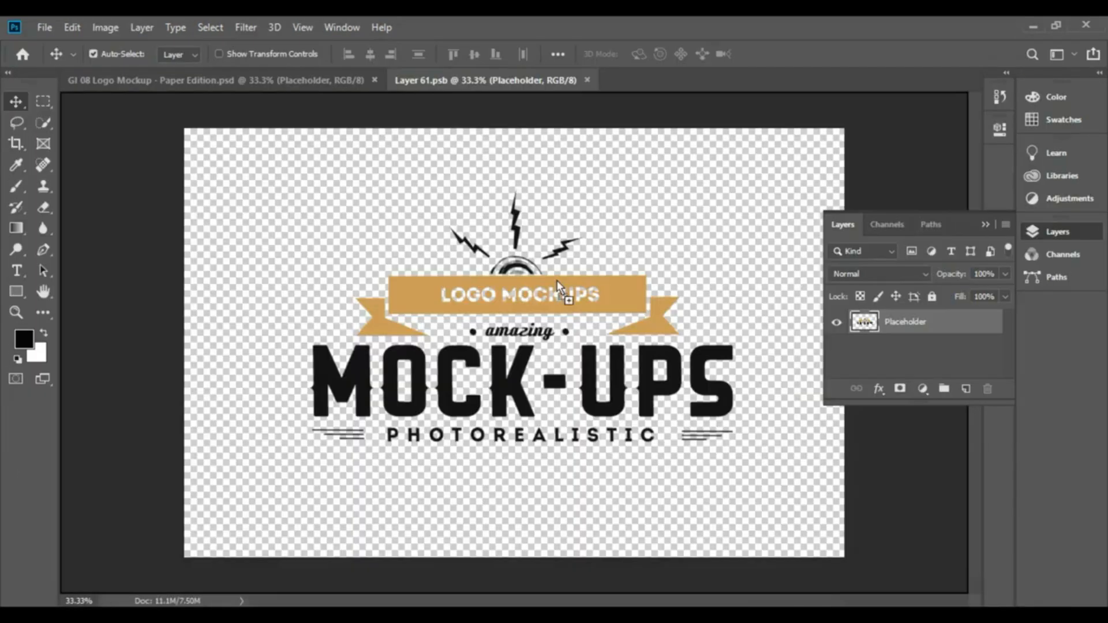
pyautogui.hotkey('ctrl', 'v')
pyautogui.moveTo(549, 312); pyautogui.dragTo(516, 317)
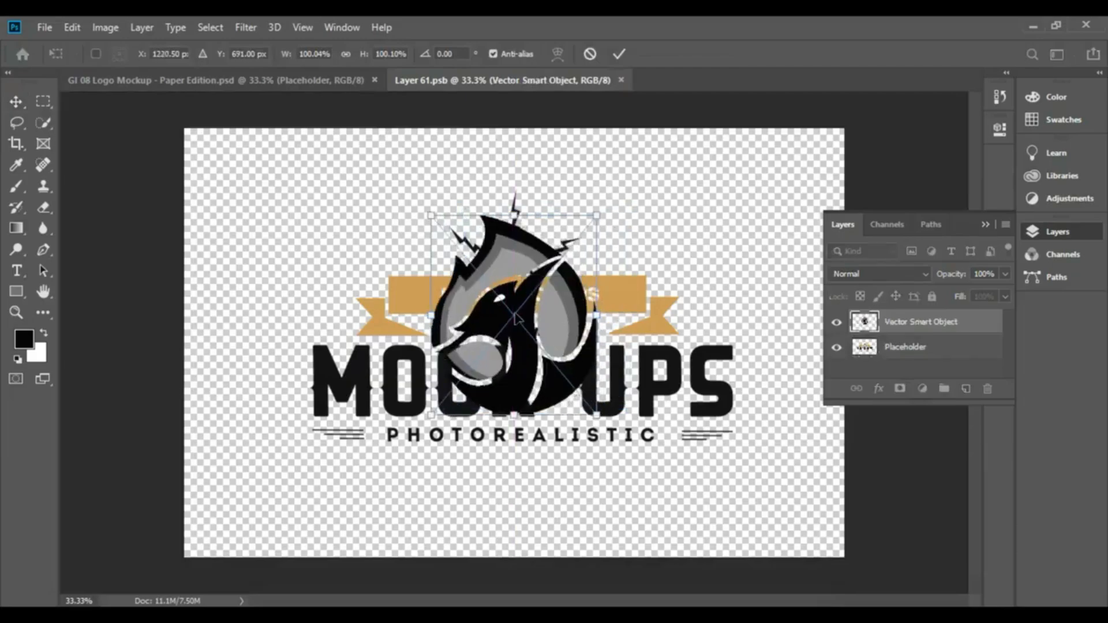
# Enlarge the pasted logo to about 150% over the middle of the canvas and commit the placement.
pyautogui.moveTo(599, 424); pyautogui.dragTo(698, 509)
pyautogui.moveTo(576, 410); pyautogui.dragTo(527, 384)
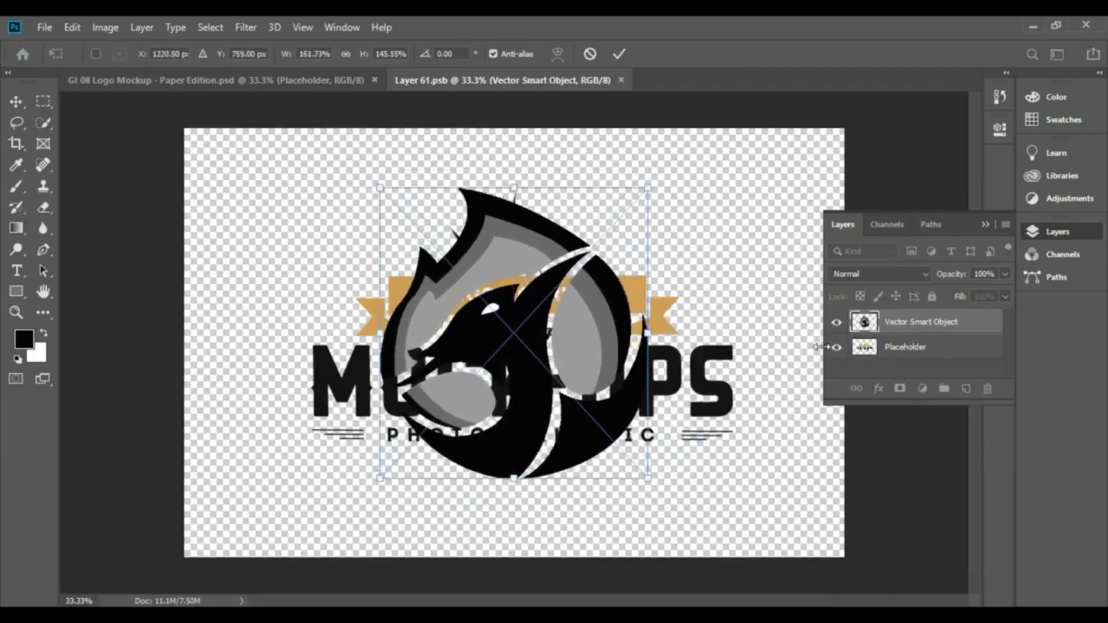
pyautogui.press('Return')
# Hide the original Placeholder artwork layer, then close Layer 61.psb and save its changes.
pyautogui.click(838, 347)
pyautogui.click(627, 79)
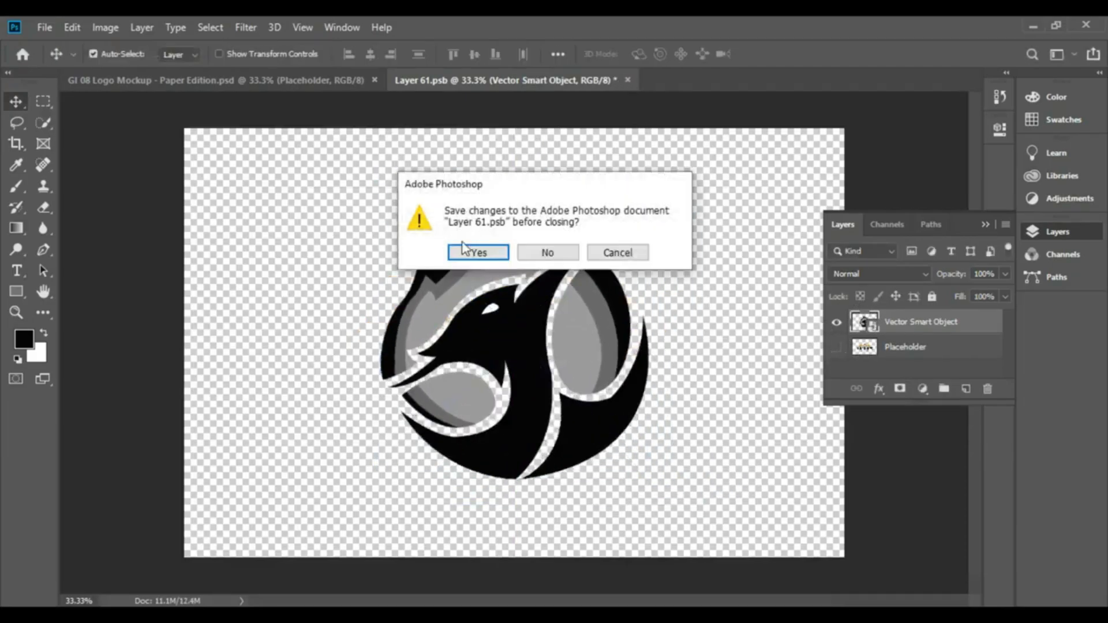
pyautogui.click(473, 251)
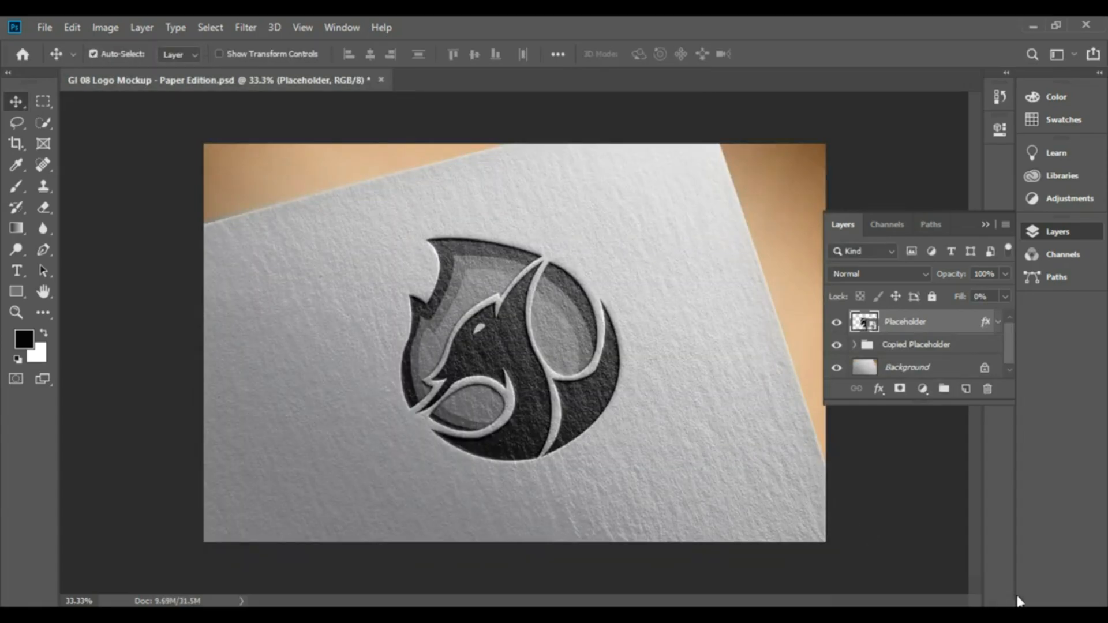